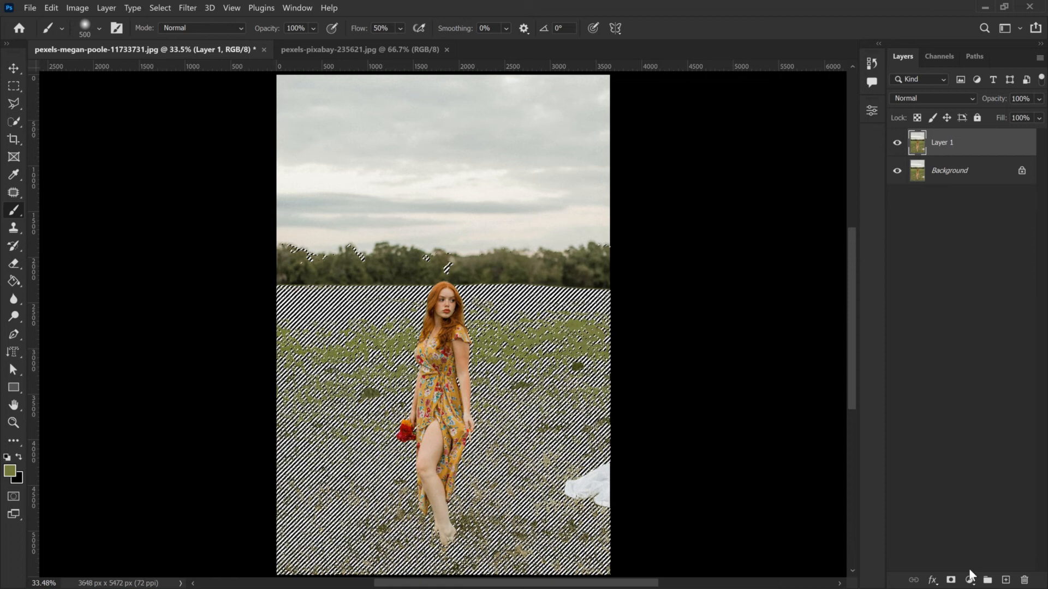
Add a white (ffffff) Solid Color fill layer masked to the selected grass.
{"action": "left_click", "coordinate": [971, 579]}
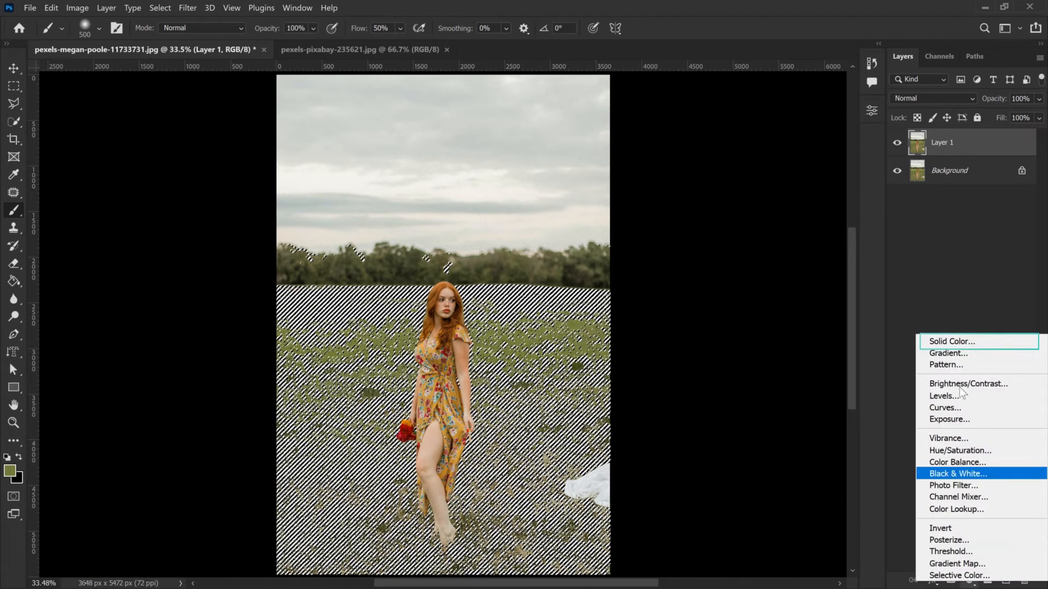
{"action": "left_click", "coordinate": [947, 343]}
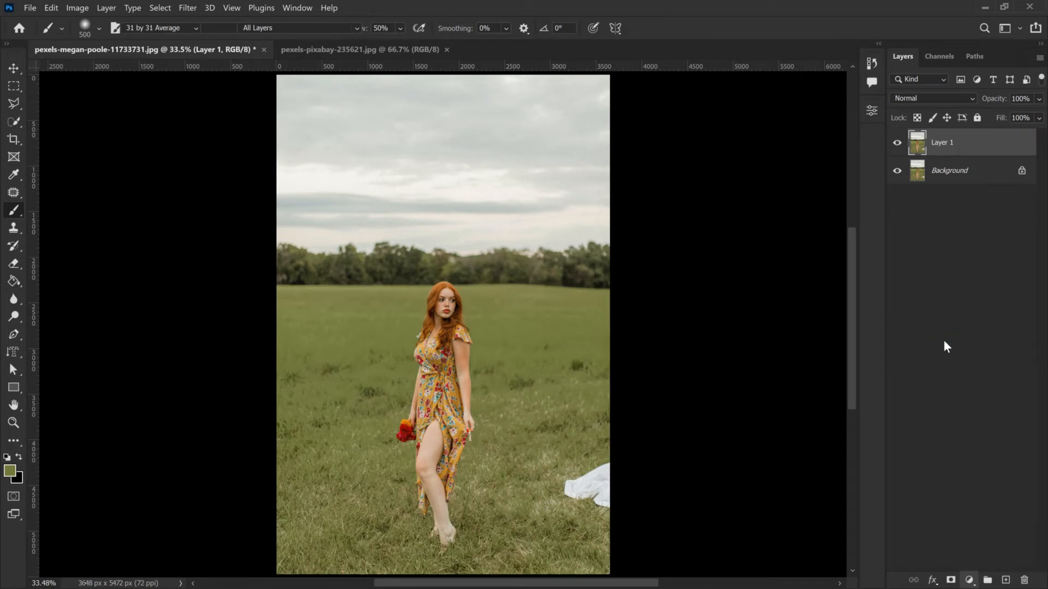
{"action": "mouse_move", "coordinate": [778, 225]}
{"action": "left_mouse_down"}
{"action": "mouse_move", "coordinate": [741, 202]}
{"action": "mouse_move", "coordinate": [688, 138]}
{"action": "left_mouse_up"}
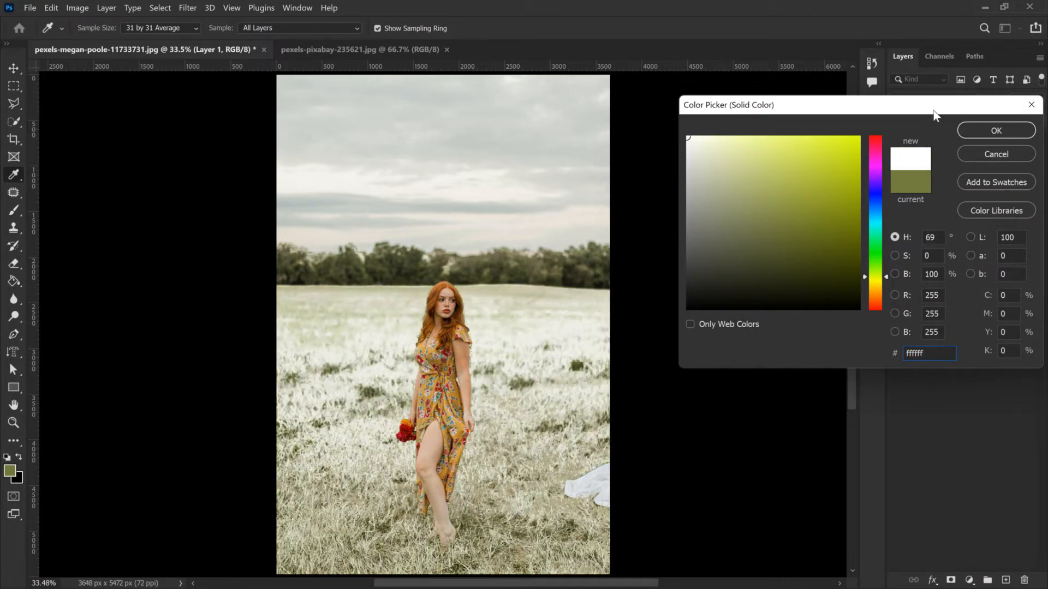
{"action": "left_click", "coordinate": [986, 132]}
{"action": "key", "text": "b"}
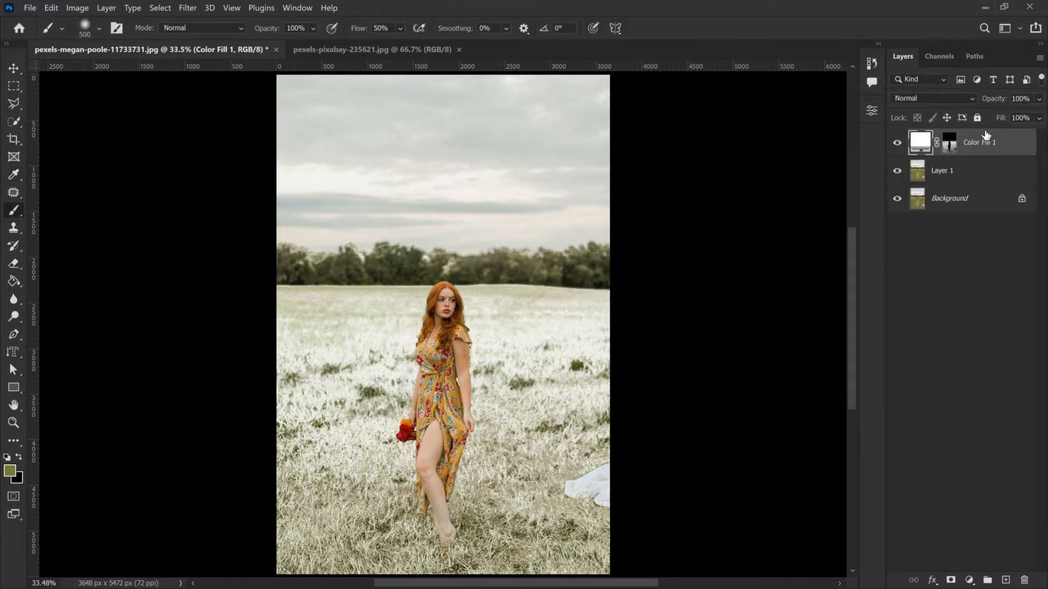
Add a Black & White adjustment with Reds at -200 and Greens at 300, blended in Lighten mode.
{"action": "left_click", "coordinate": [969, 581]}
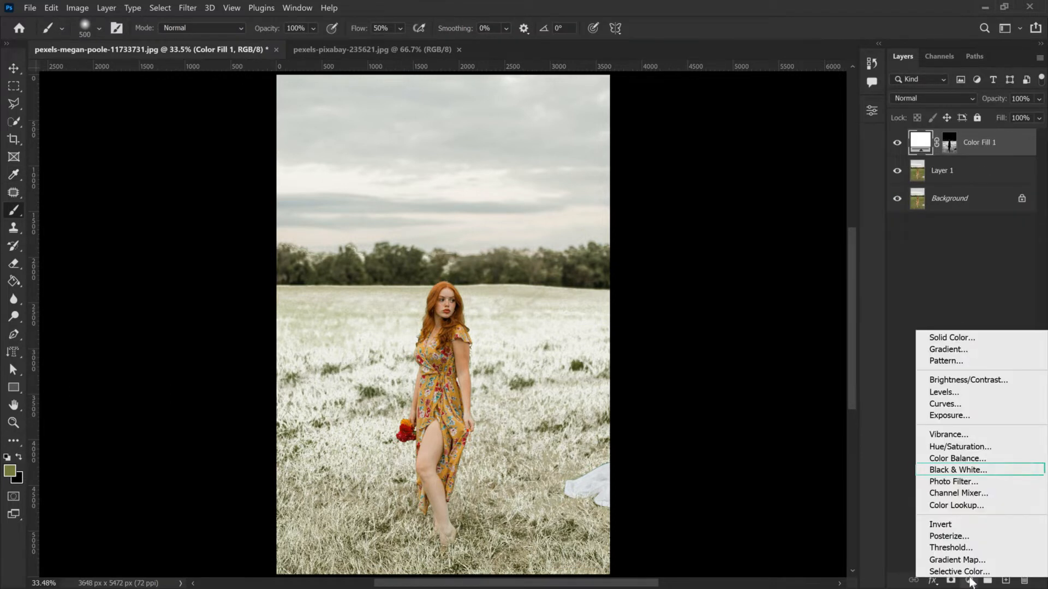
{"action": "left_click", "coordinate": [961, 472]}
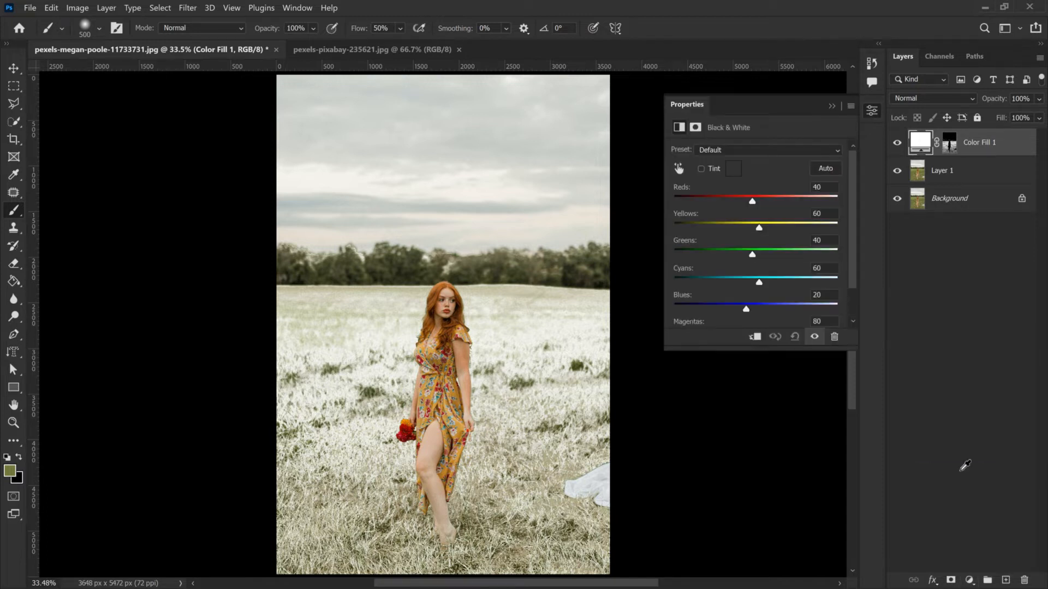
{"action": "left_click", "coordinate": [749, 202]}
{"action": "left_click_drag", "start_coordinate": [729, 195], "coordinate": [637, 215]}
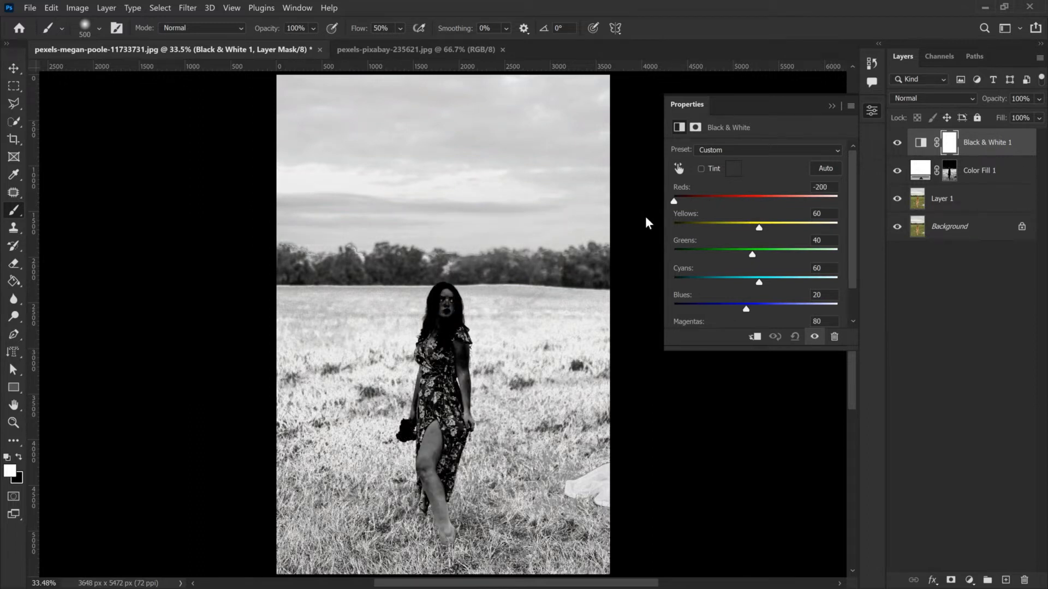
{"action": "left_click_drag", "start_coordinate": [752, 256], "coordinate": [836, 240]}
{"action": "left_click", "coordinate": [917, 98]}
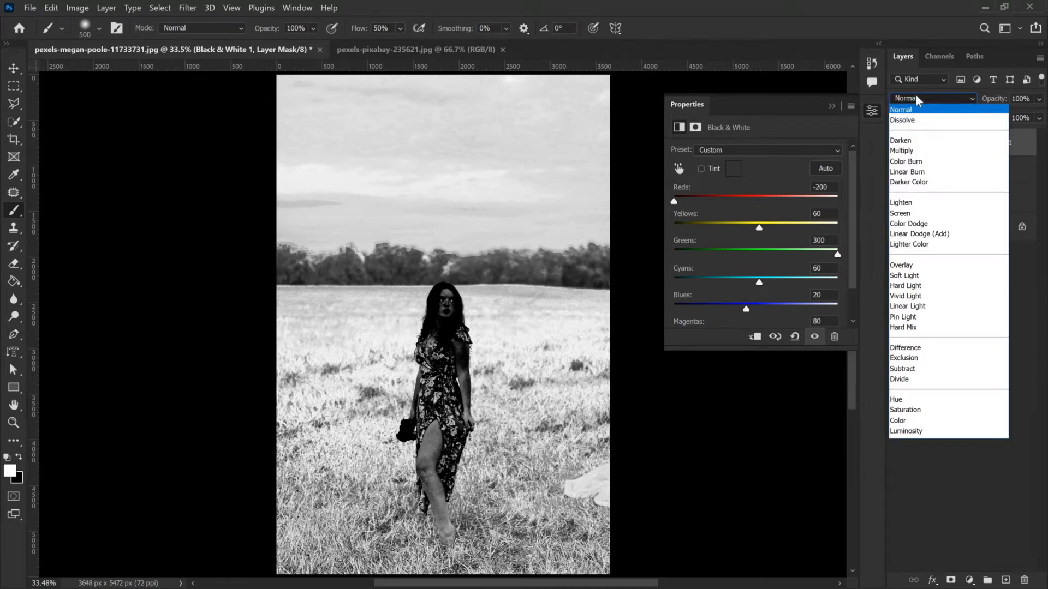
{"action": "left_click", "coordinate": [908, 203]}
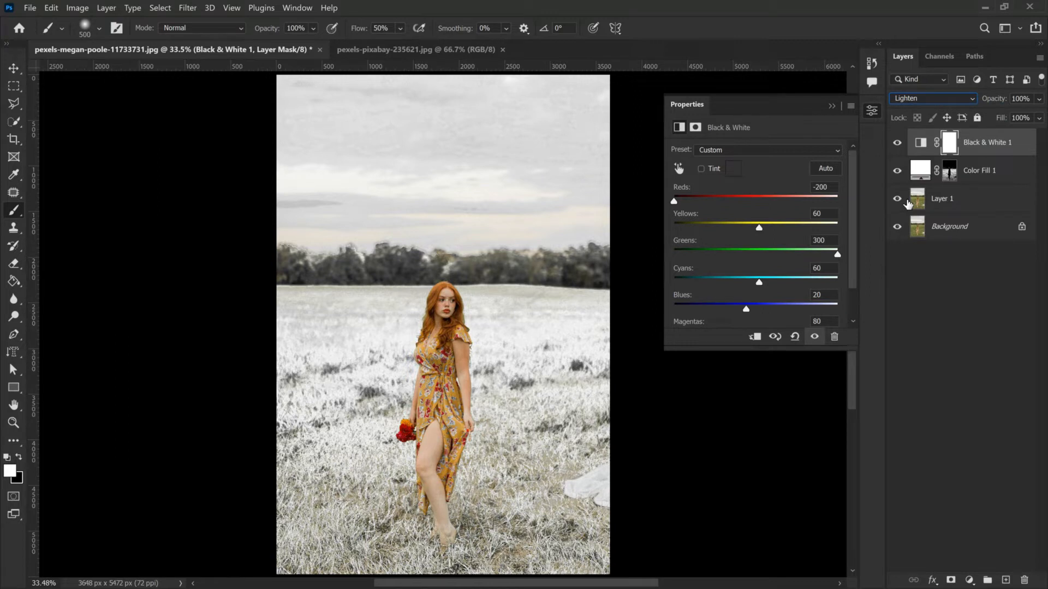
Add a Levels adjustment clipped to the Black & White layer, with midtones at 1.49 and white input at 216.
{"action": "left_click", "coordinate": [969, 581]}
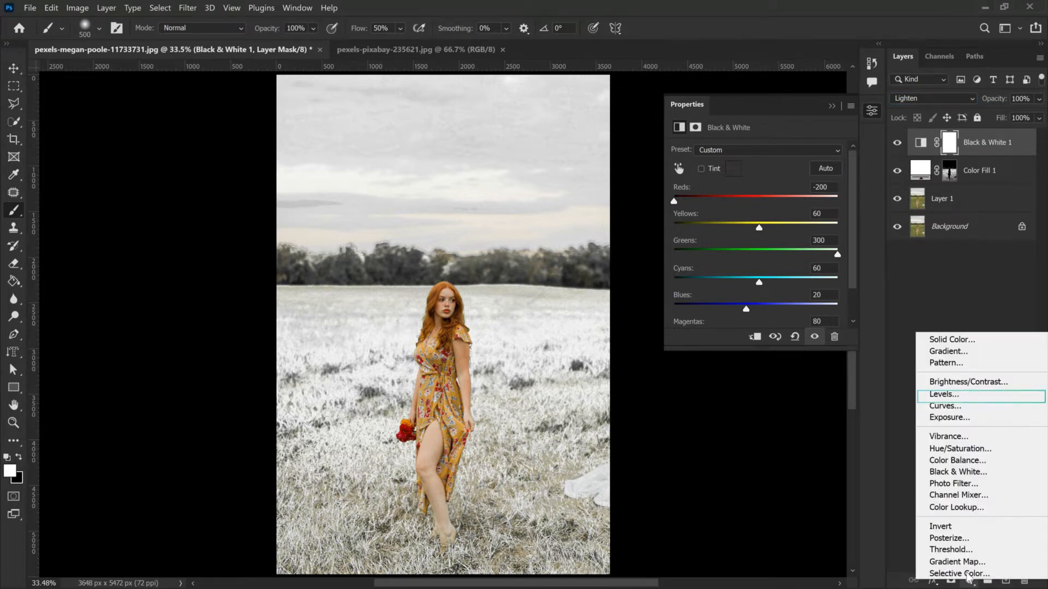
{"action": "left_click", "coordinate": [948, 393]}
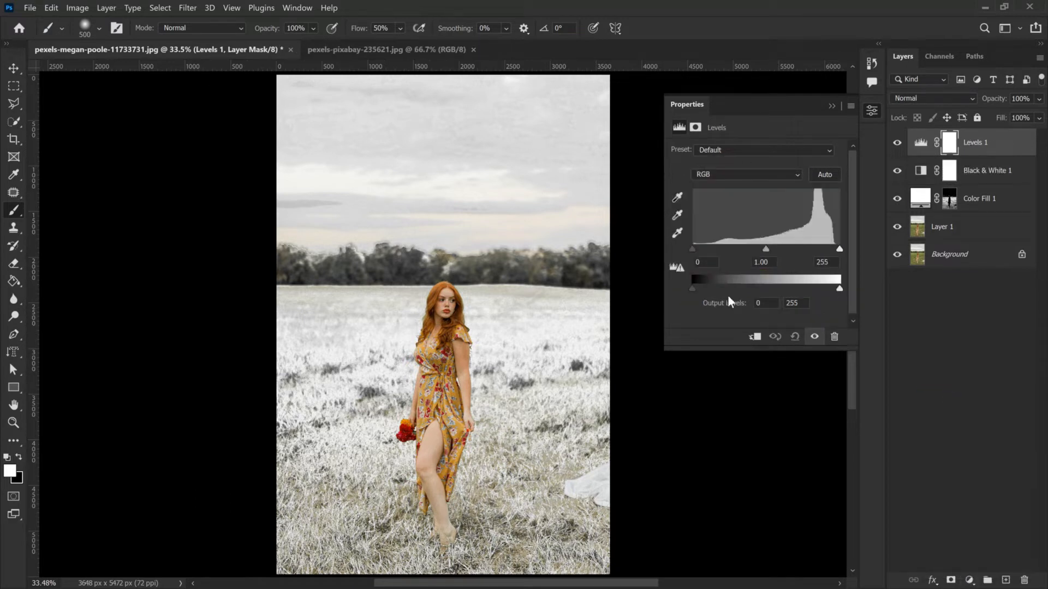
{"action": "left_click", "coordinate": [754, 336]}
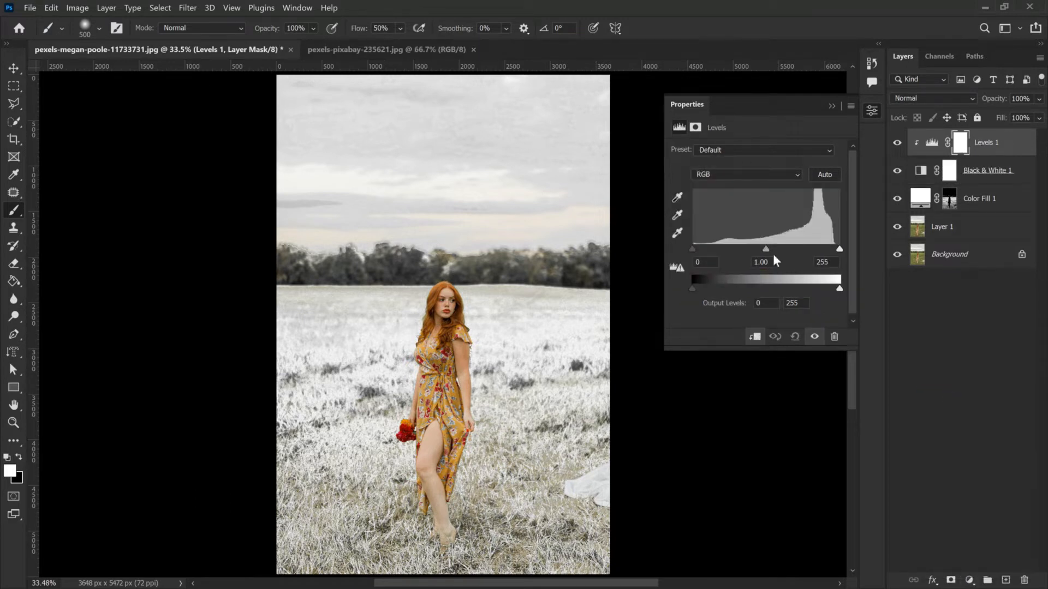
{"action": "left_click_drag", "start_coordinate": [763, 249], "coordinate": [747, 250]}
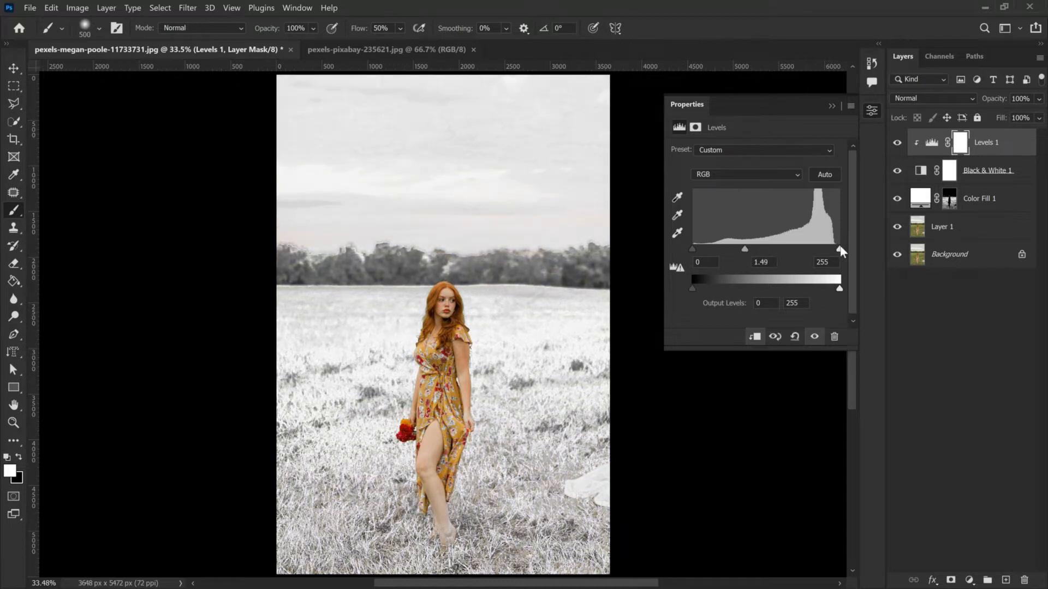
{"action": "left_click_drag", "start_coordinate": [826, 249], "coordinate": [817, 251]}
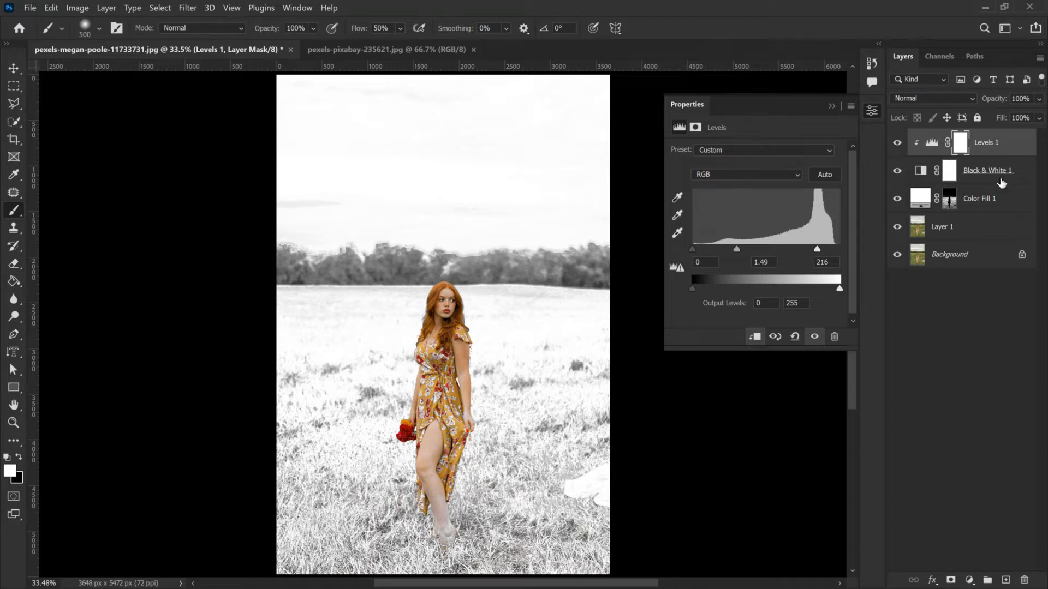
Group the Levels, Black & White and Color Fill layers and add a layer mask to the group.
{"action": "left_click", "coordinate": [1020, 171], "text": "ctrl"}
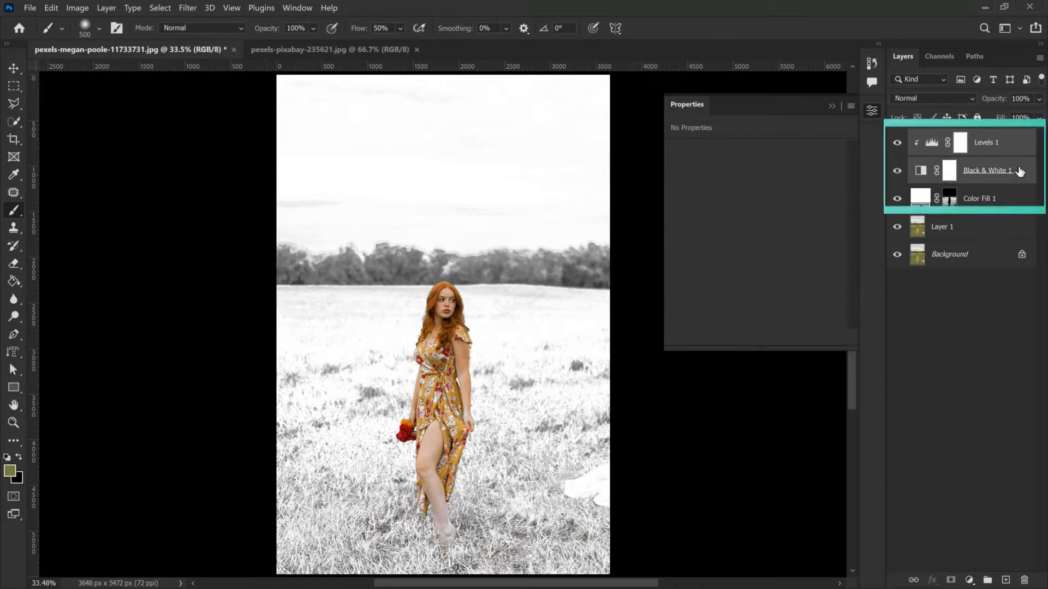
{"action": "left_click", "coordinate": [1003, 198], "text": "ctrl"}
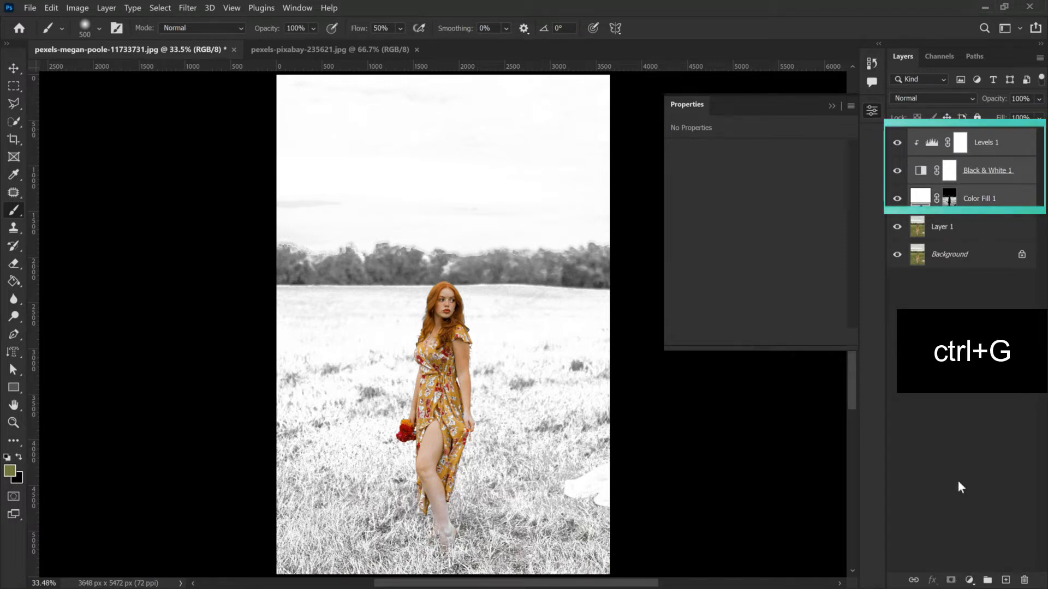
{"action": "key", "text": "ctrl+g"}
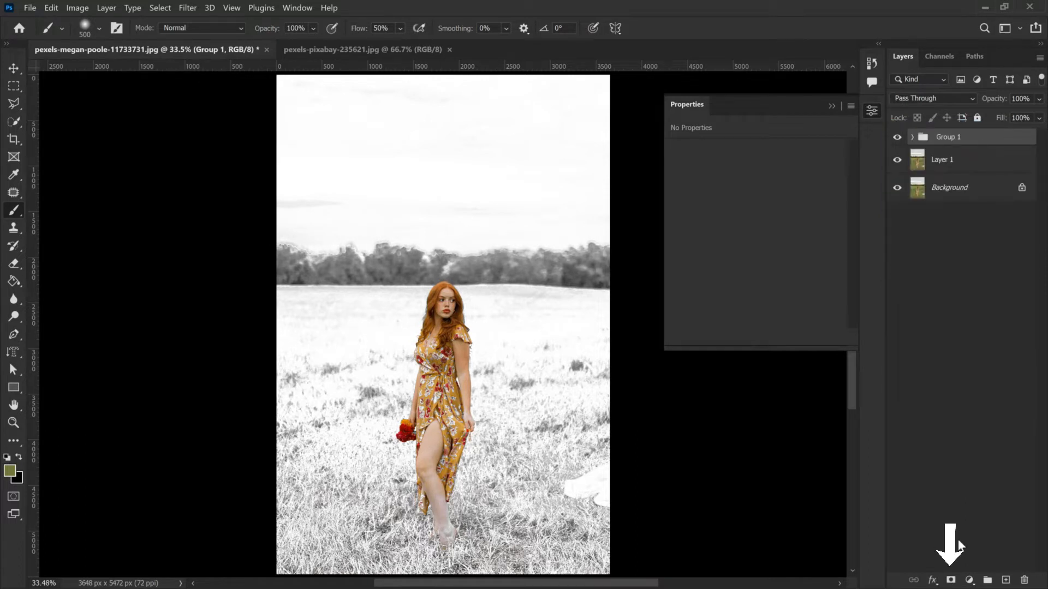
{"action": "left_click", "coordinate": [950, 580]}
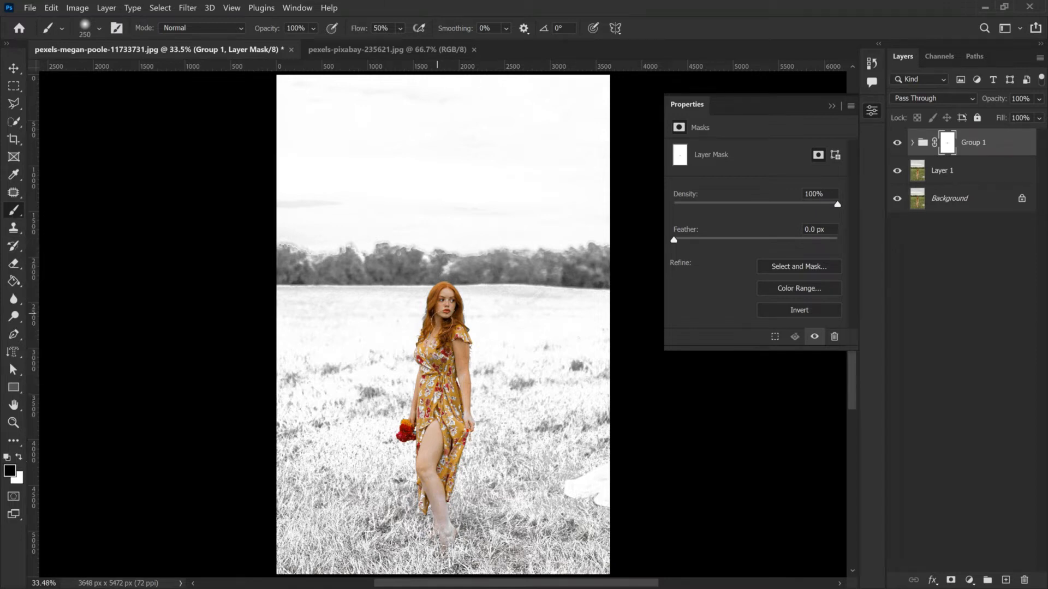
Paint black on the group's mask over the woman's upper body and dress, reducing the soft brush to size 90.
{"action": "scroll", "coordinate": [438, 362], "scroll_direction": "up", "scroll_amount": 5}
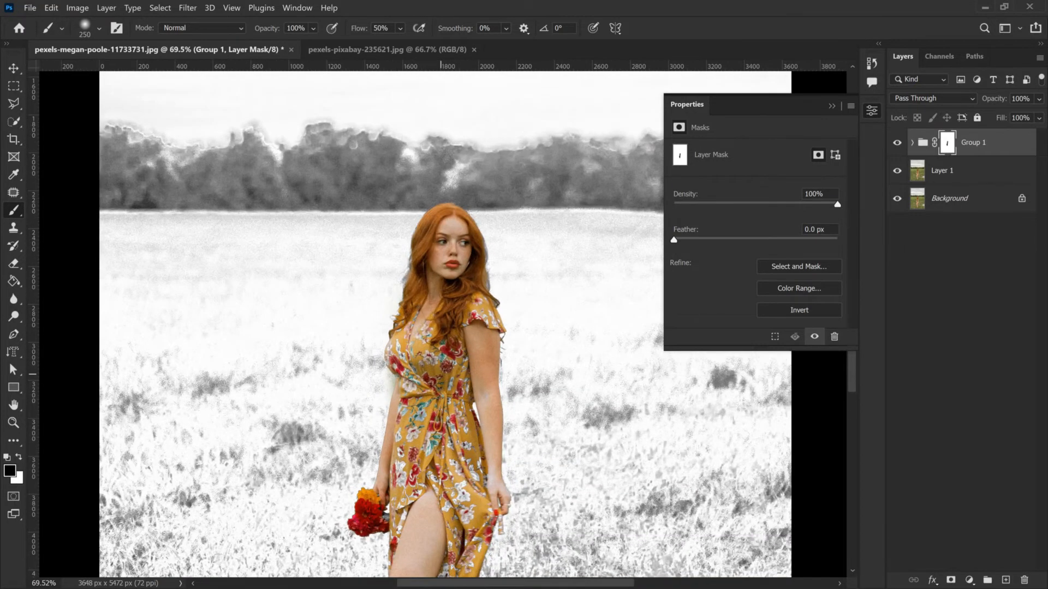
{"action": "scroll", "coordinate": [431, 467], "scroll_direction": "down", "scroll_amount": 1}
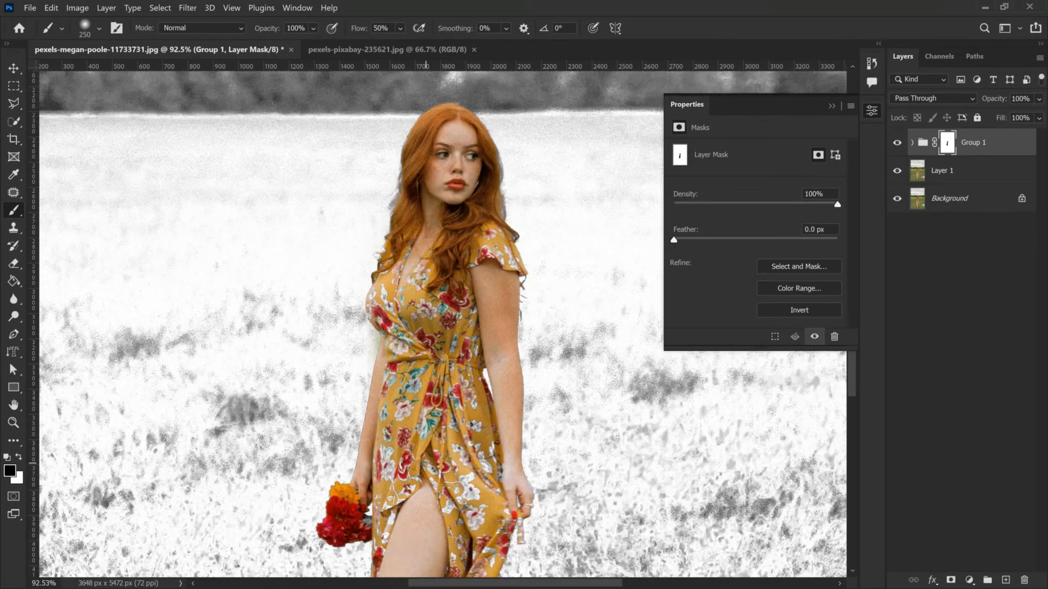
{"action": "left_click_drag", "start_coordinate": [459, 448], "coordinate": [457, 461]}
{"action": "scroll", "coordinate": [457, 462], "scroll_direction": "down", "scroll_amount": 1}
{"action": "key", "text": "["}
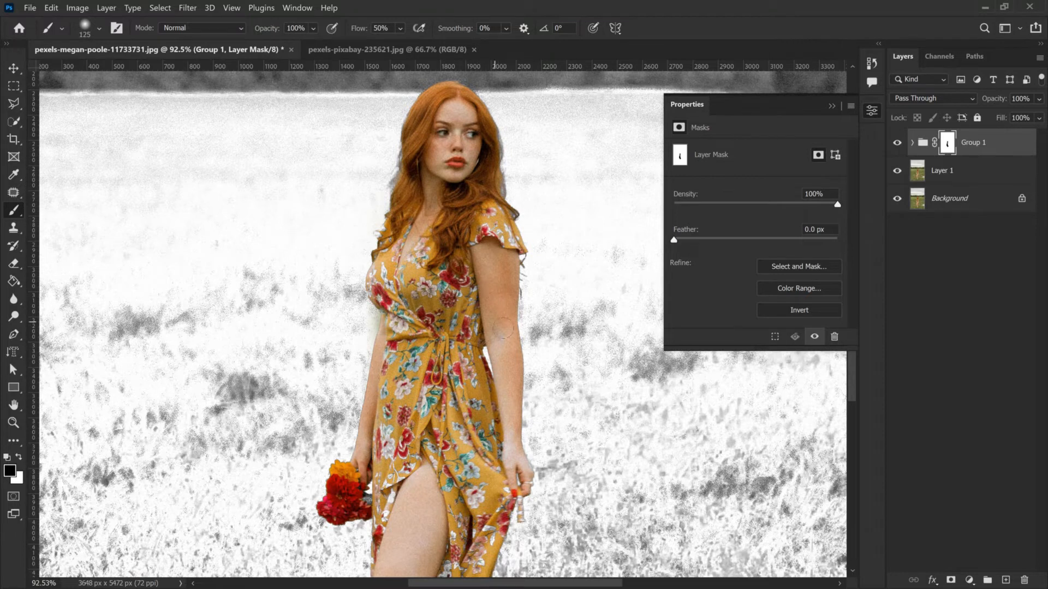
{"action": "key", "text": "bracketleft"}
{"action": "key", "text": "bracketleft"}
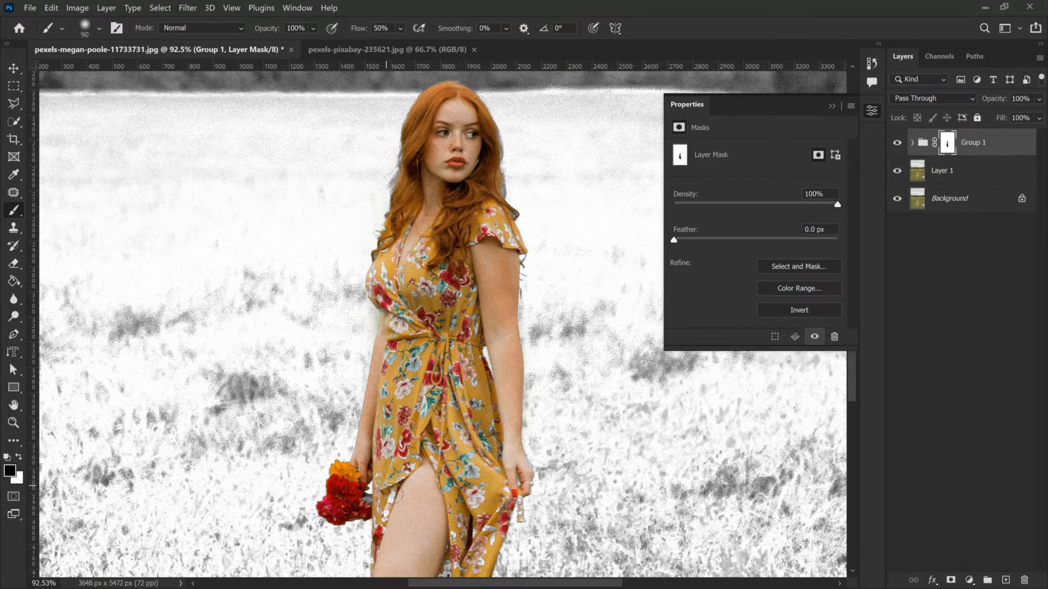
Paint black on the group's mask over the lower dress and bare leg with brush sizes 100 and 80.
{"action": "scroll", "coordinate": [393, 499], "scroll_direction": "down", "scroll_amount": 3}
{"action": "key", "text": "bracketright"}
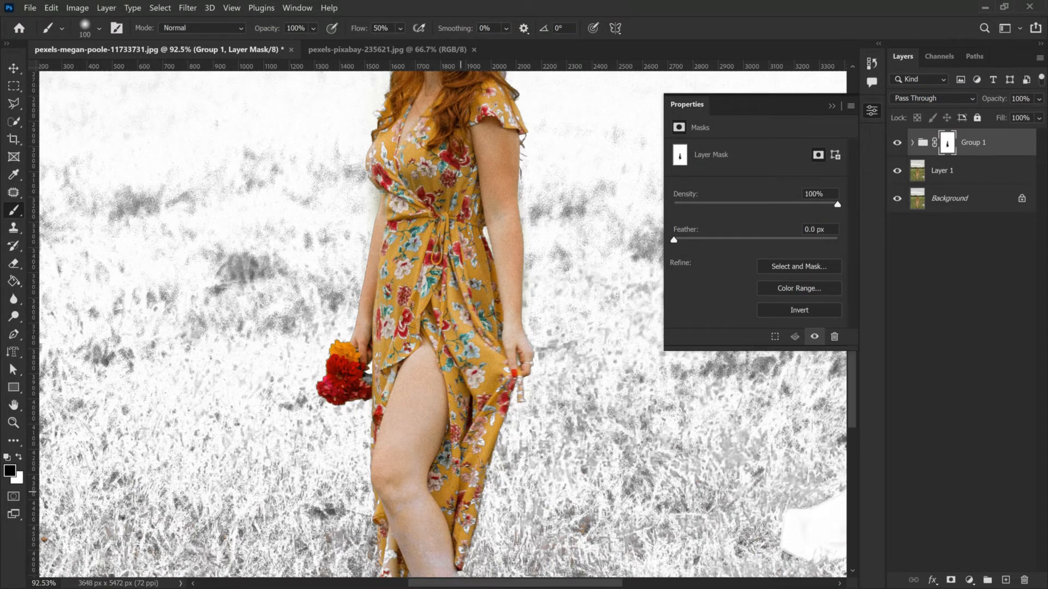
{"action": "scroll", "coordinate": [445, 524], "scroll_direction": "down", "scroll_amount": 2}
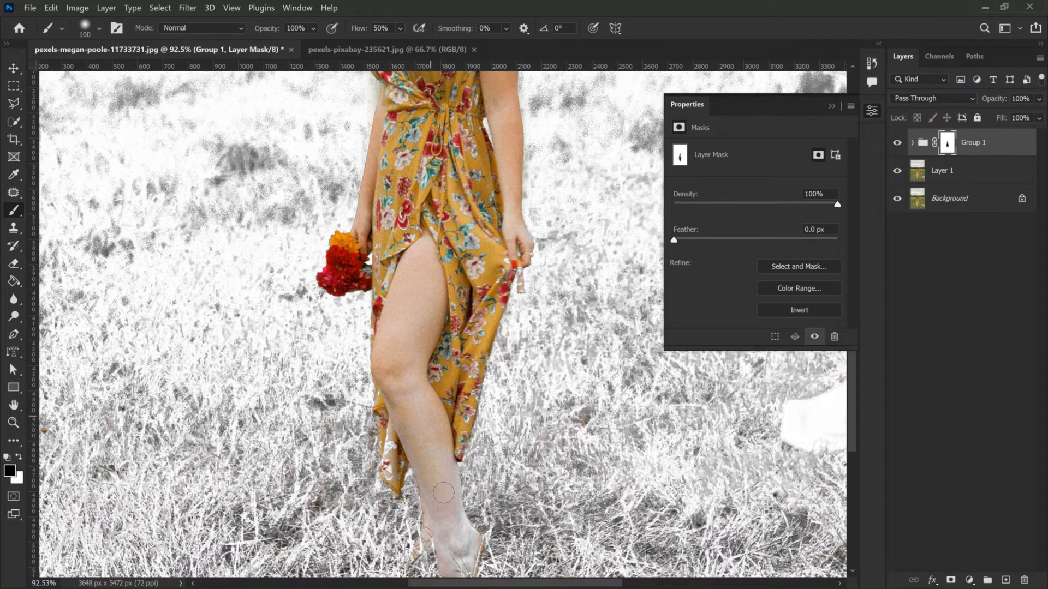
{"action": "scroll", "coordinate": [446, 503], "scroll_direction": "down", "scroll_amount": 1}
{"action": "key", "text": "bracketleft"}
{"action": "key", "text": "bracketleft"}
{"action": "left_click_drag", "start_coordinate": [388, 401], "coordinate": [395, 364]}
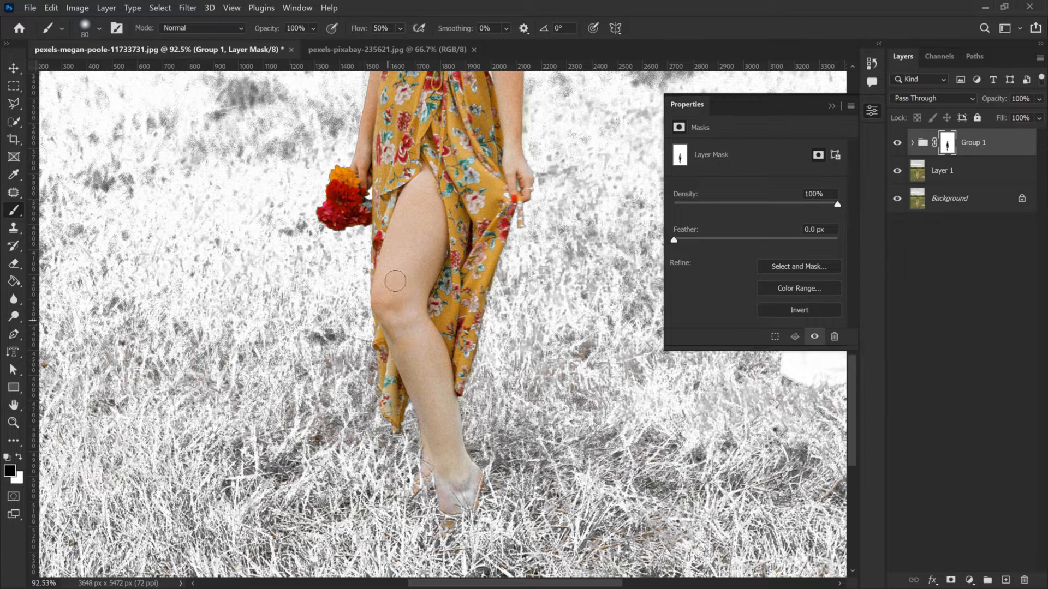
Touch up the group's mask in black at brush size 100 along the woman's dress and arms.
{"action": "scroll", "coordinate": [401, 319], "scroll_direction": "up", "scroll_amount": 2}
{"action": "key", "text": "bracketright"}
{"action": "key", "text": "bracketright"}
{"action": "scroll", "coordinate": [404, 262], "scroll_direction": "up", "scroll_amount": 2}
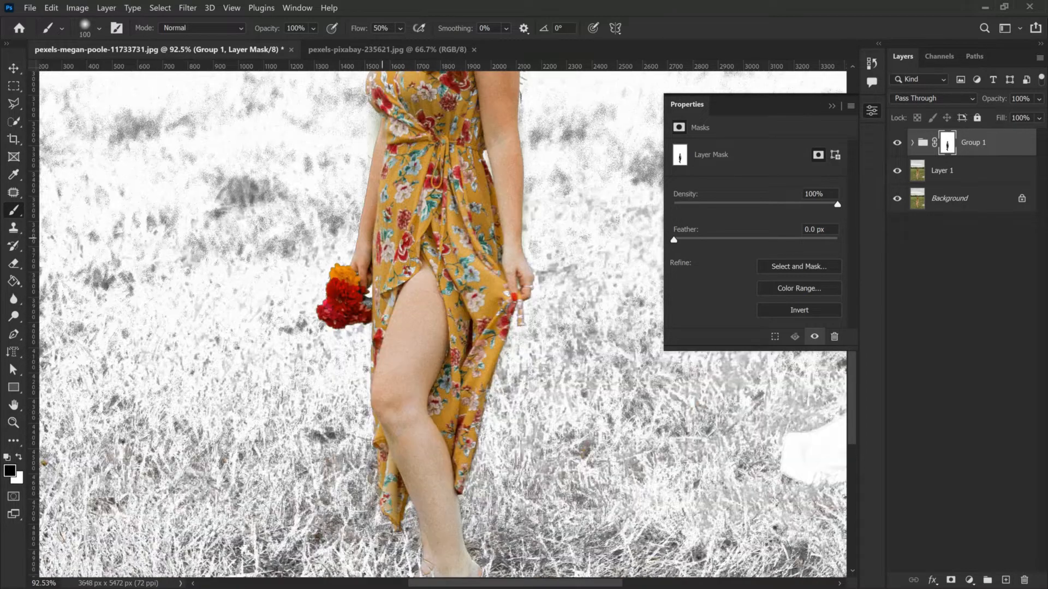
{"action": "scroll", "coordinate": [474, 187], "scroll_direction": "up", "scroll_amount": 5}
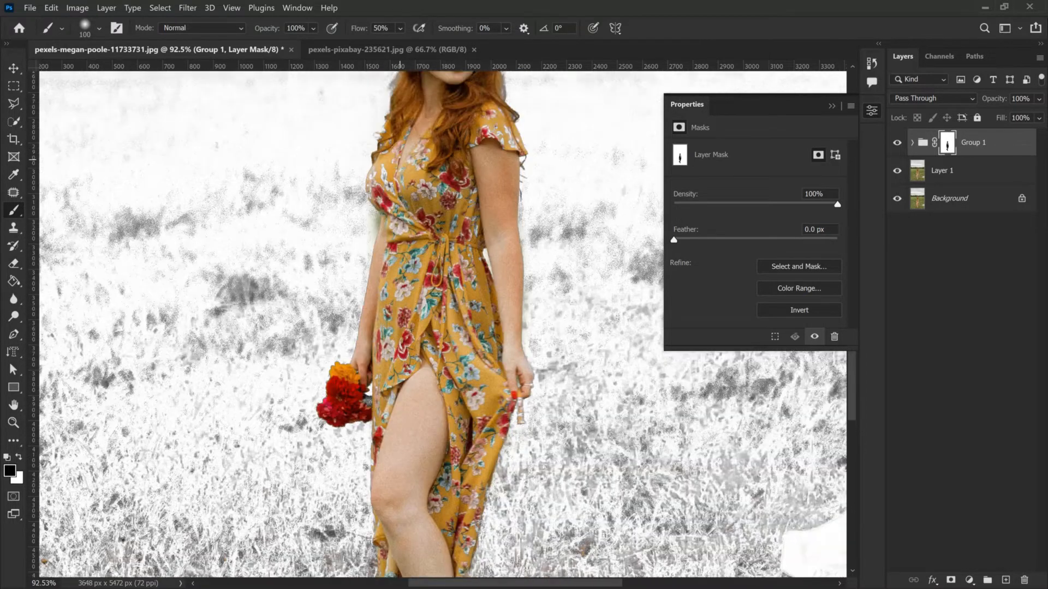
Paint white at brush size 45 on the group's mask to restore the snow effect around the woman's edges.
{"action": "key", "text": "bracketleft"}
{"action": "key", "text": "bracketleft"}
{"action": "key", "text": "bracketleft"}
{"action": "key", "text": "bracketleft"}
{"action": "key", "text": "bracketleft"}
{"action": "key", "text": "bracketleft"}
{"action": "key", "text": "x"}
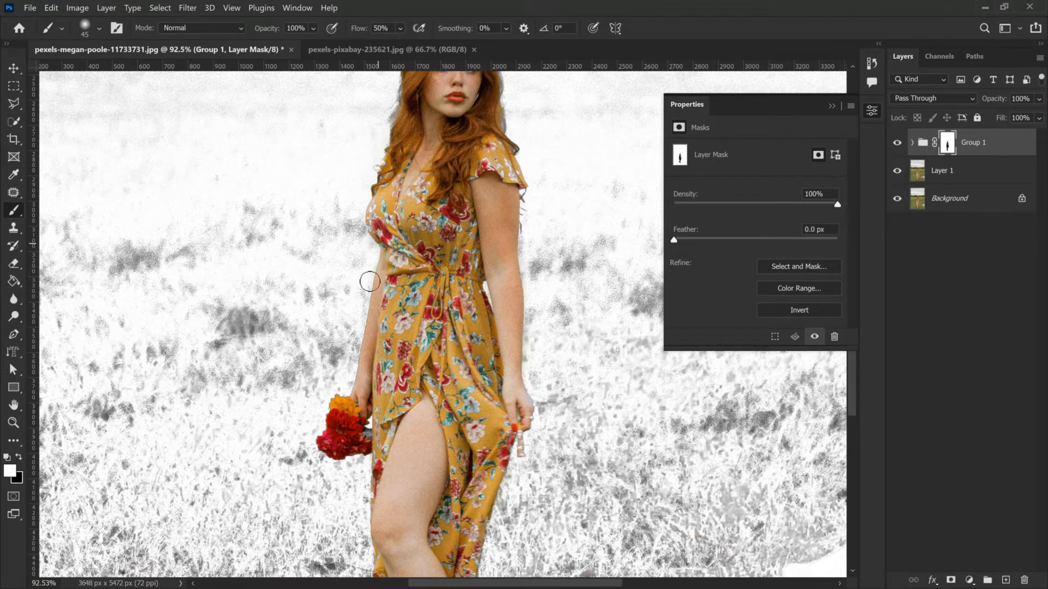
{"action": "scroll", "coordinate": [342, 230], "scroll_direction": "down", "scroll_amount": 3}
{"action": "scroll", "coordinate": [405, 304], "scroll_direction": "up", "scroll_amount": 5}
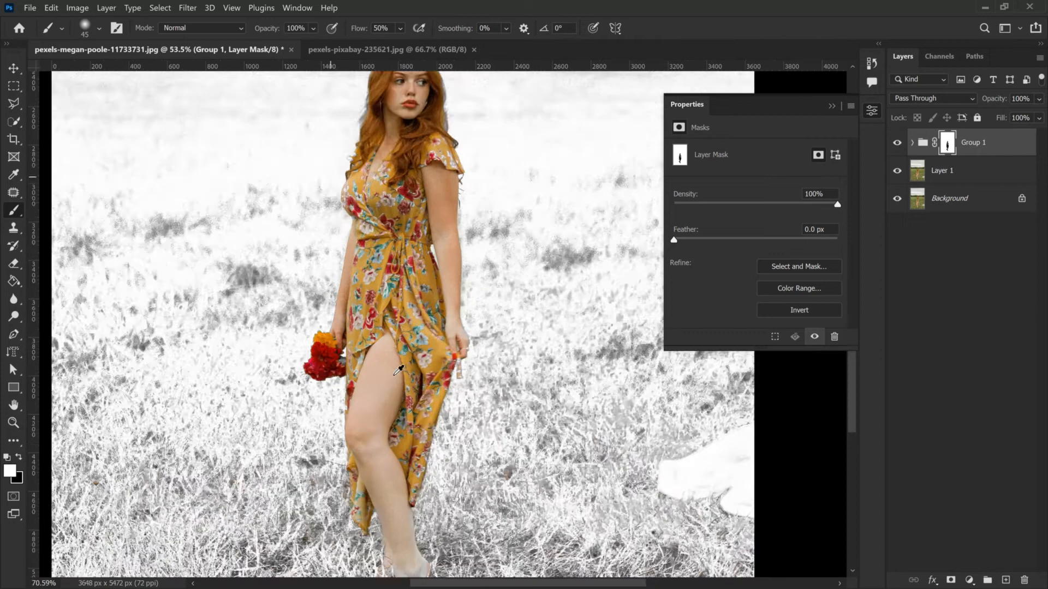
{"action": "scroll", "coordinate": [419, 303], "scroll_direction": "down", "scroll_amount": 6}
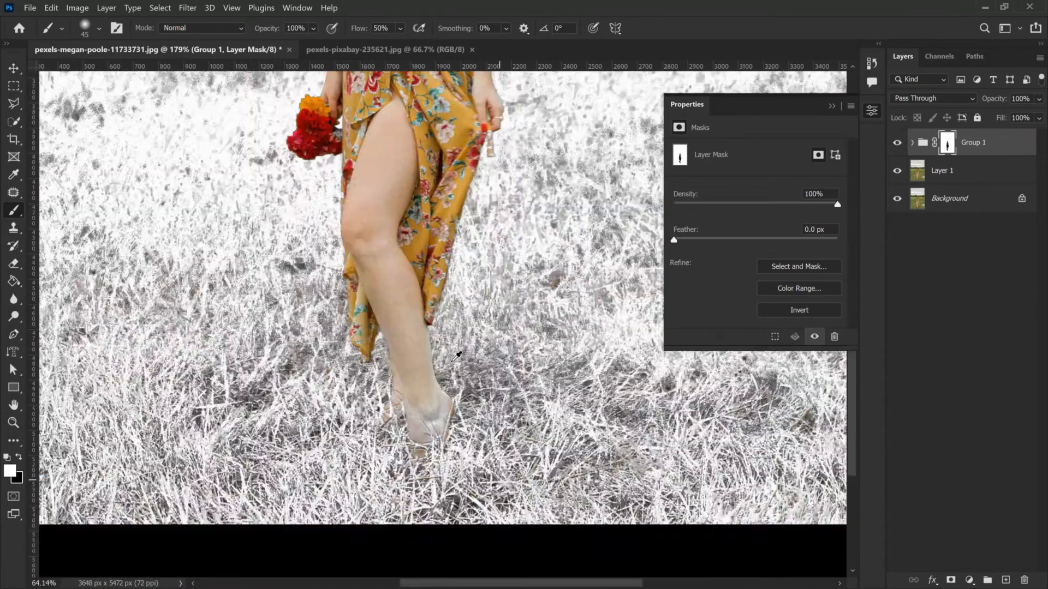
Bring the snowy forest photo from pexels-pixabay-235621.jpg into the woman's document, aligned to the canvas's upper left corner.
{"action": "left_click", "coordinate": [395, 47]}
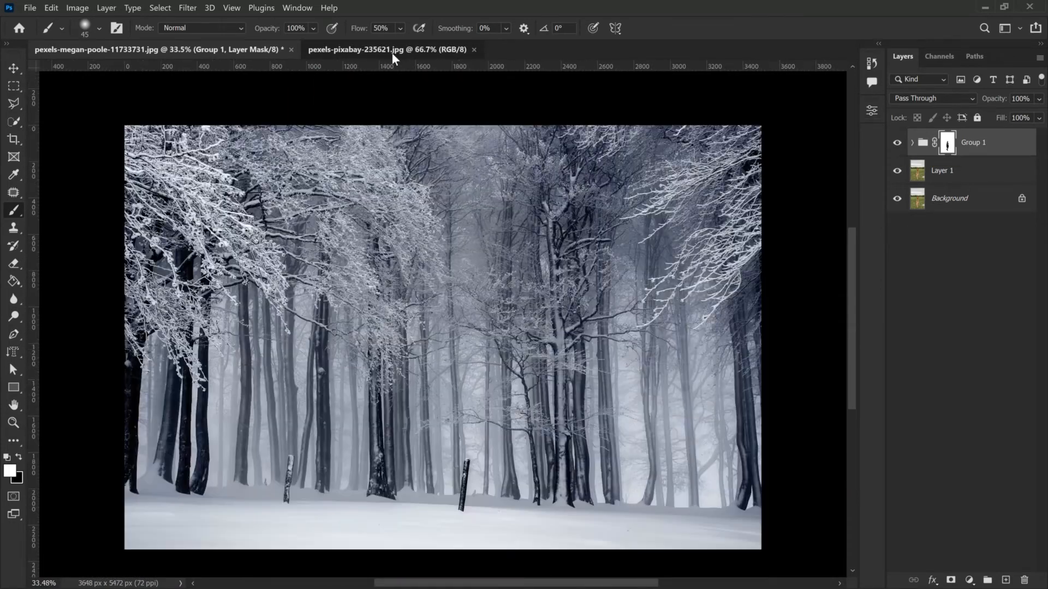
{"action": "left_click", "coordinate": [13, 69]}
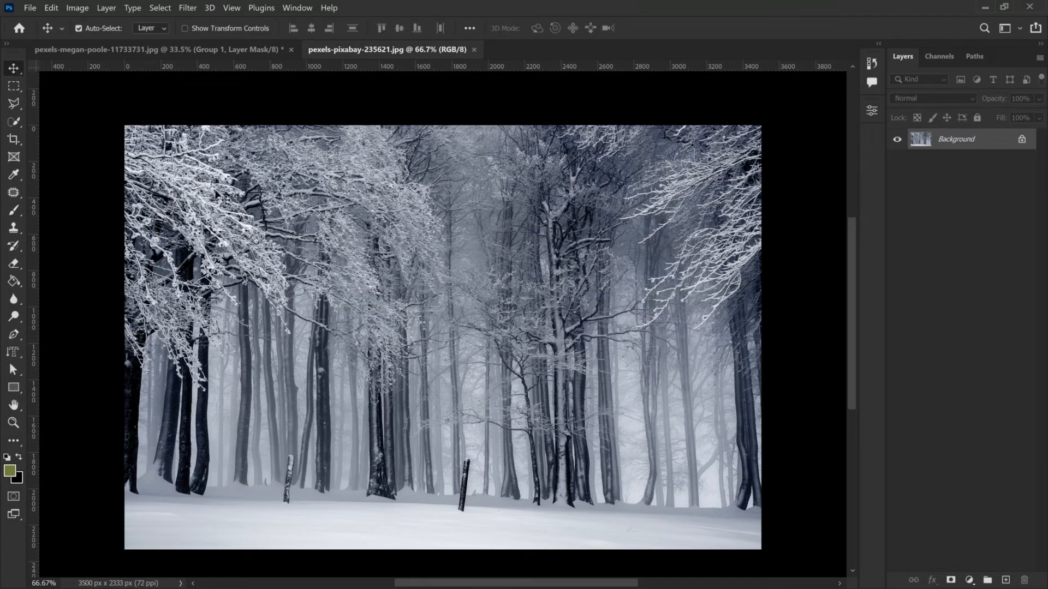
{"action": "left_click_drag", "start_coordinate": [345, 291], "coordinate": [458, 176]}
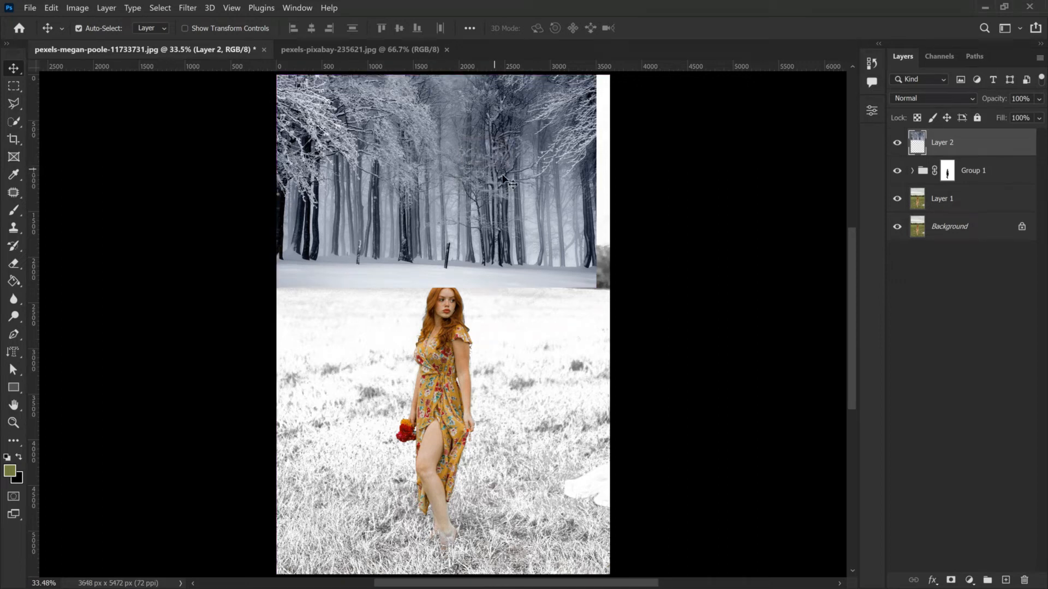
Stretch the forest layer horizontally to 104.23% width so it reaches the canvas's right edge.
{"action": "key", "text": "ctrl+t"}
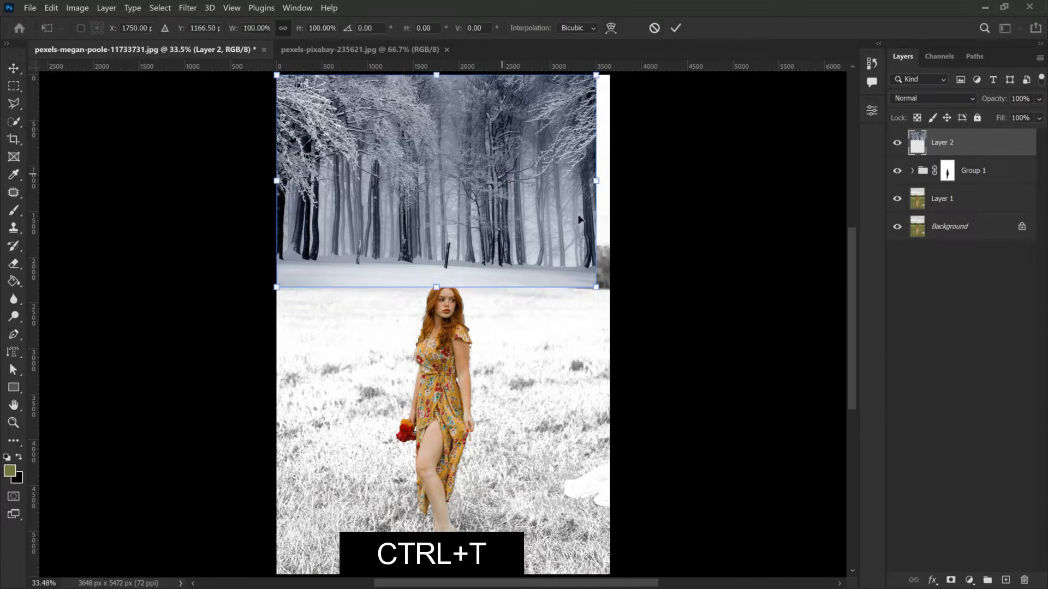
{"action": "key", "text": "shift"}
{"action": "left_click_drag", "start_coordinate": [598, 181], "coordinate": [609, 181]}
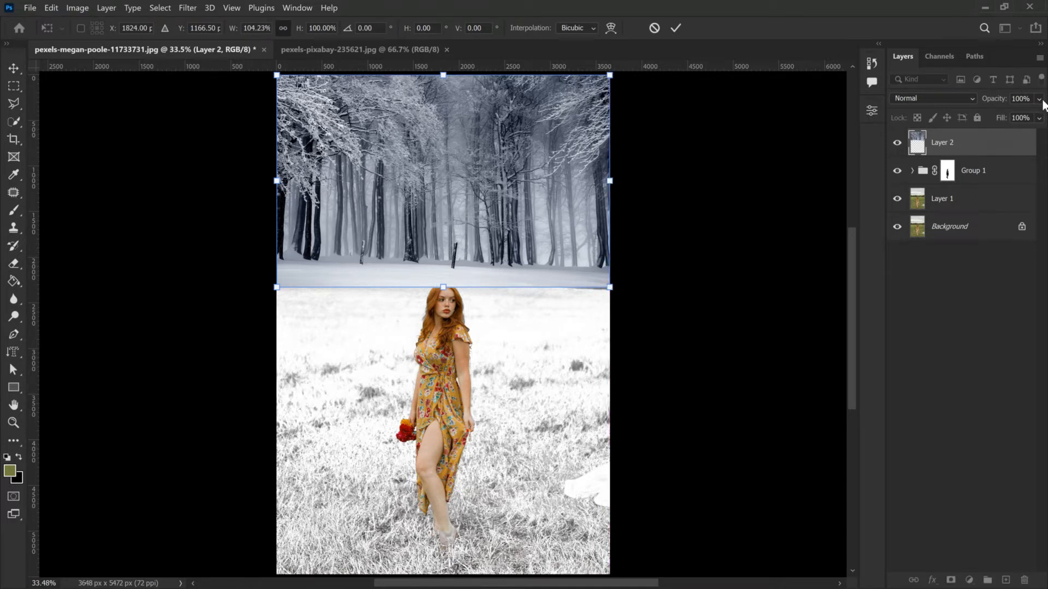
{"action": "left_click", "coordinate": [674, 28]}
Lower the forest layer's opacity to 43% and stretch it downward past the horizon to 117.27% height.
{"action": "left_click", "coordinate": [1038, 98]}
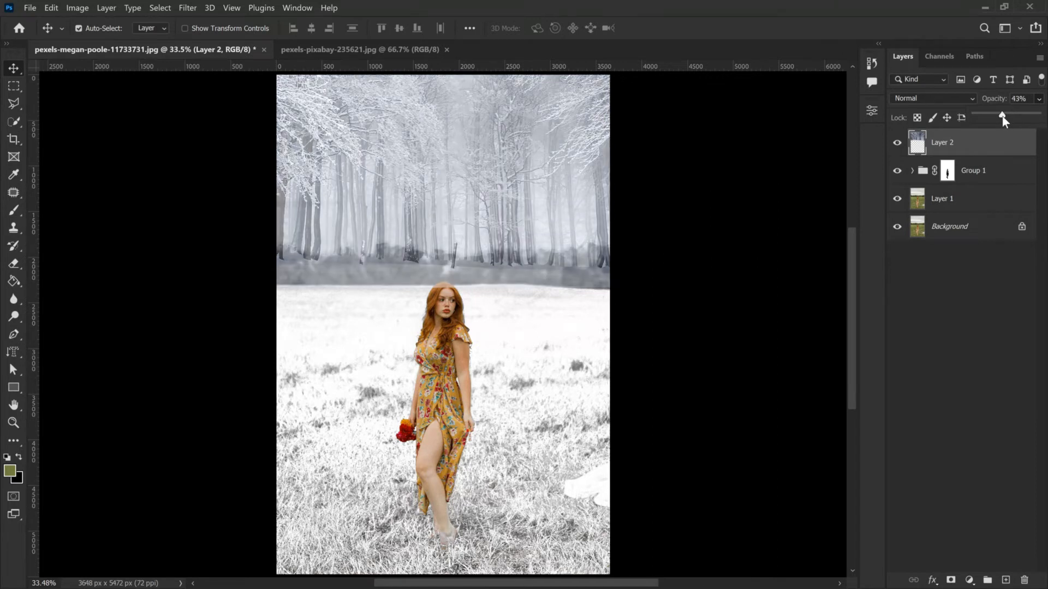
{"action": "key", "text": "ctrl+t"}
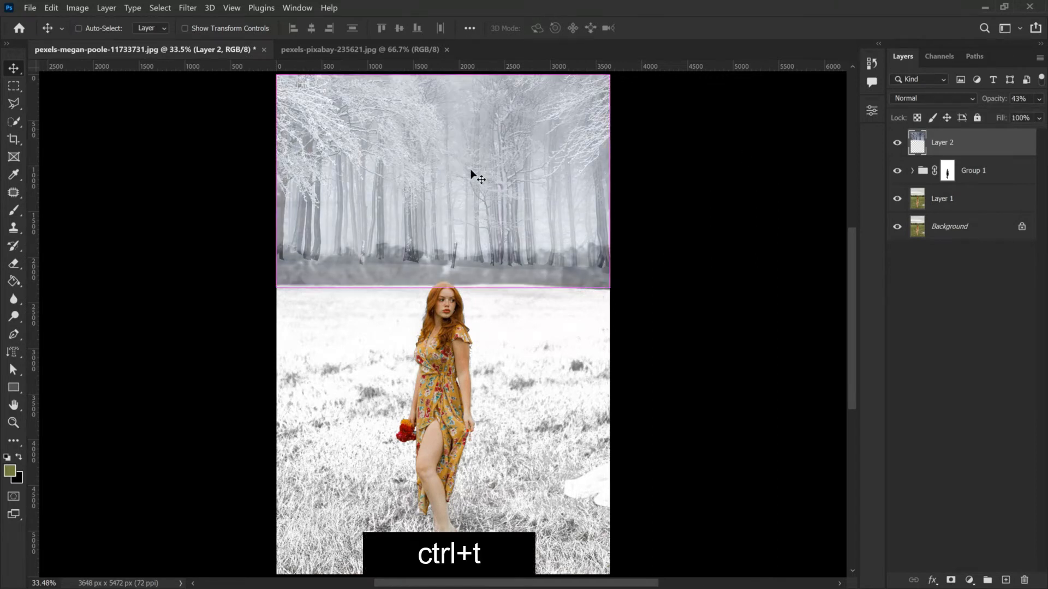
{"action": "key", "text": "shift"}
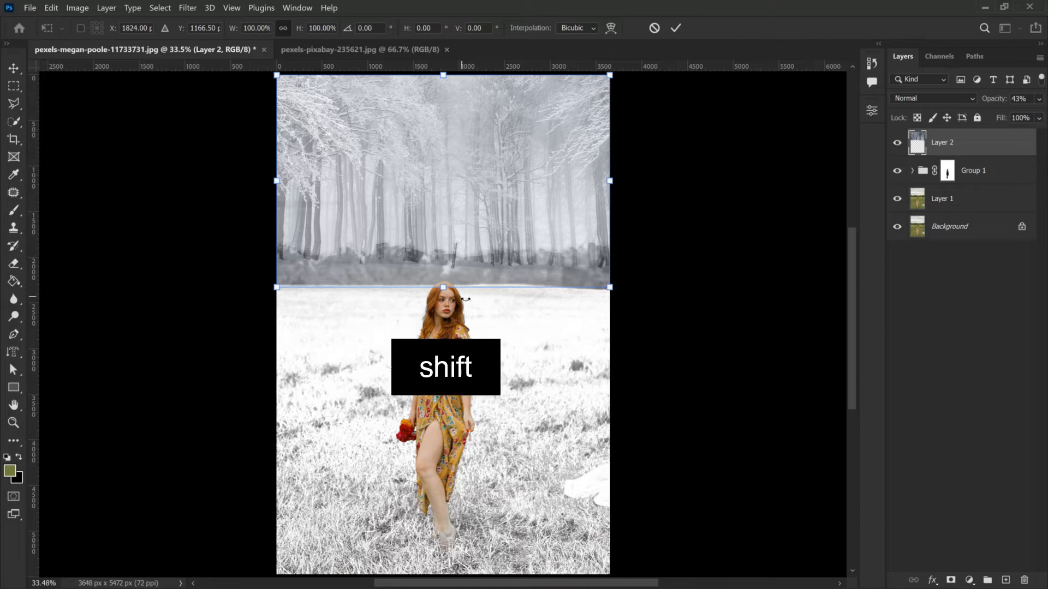
{"action": "left_click_drag", "start_coordinate": [444, 287], "coordinate": [443, 322]}
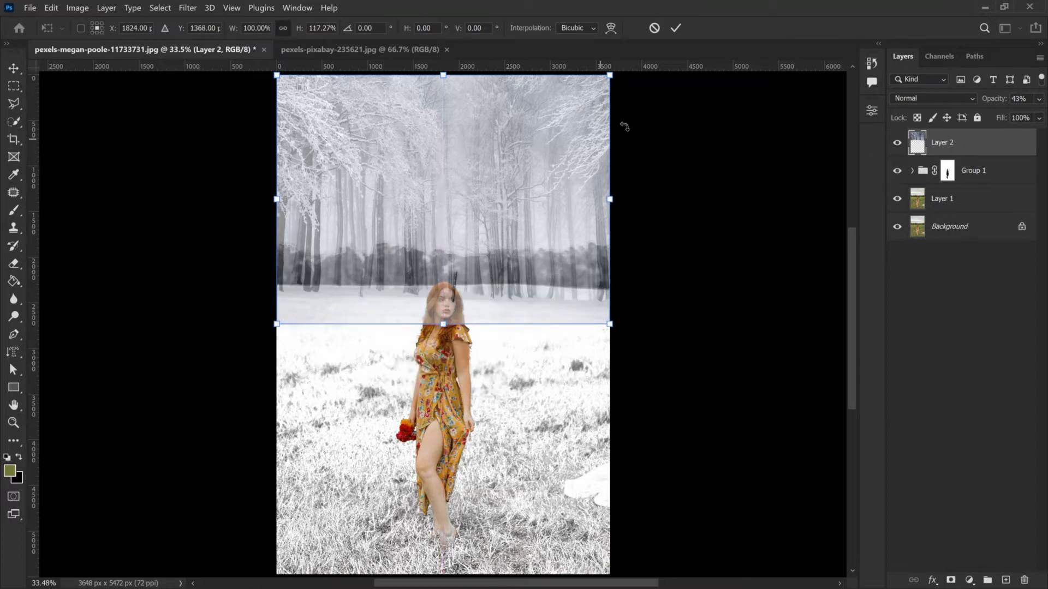
{"action": "left_click", "coordinate": [680, 31]}
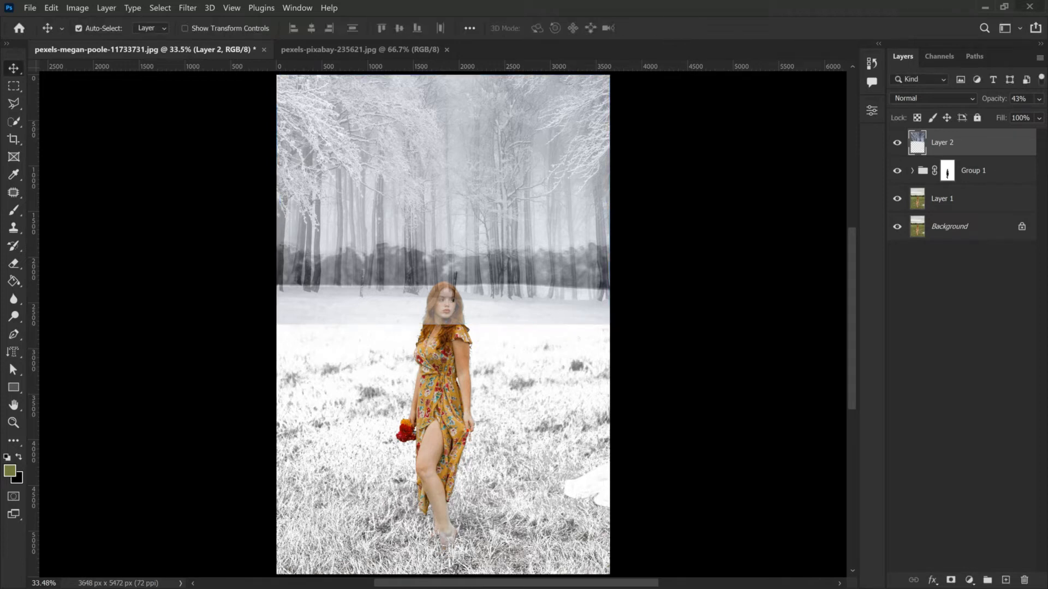
Set the forest layer's opacity to 0% and draw a Pen path along the horizon from outside the canvas's left edge to the woman's head.
{"action": "left_click", "coordinate": [1038, 99]}
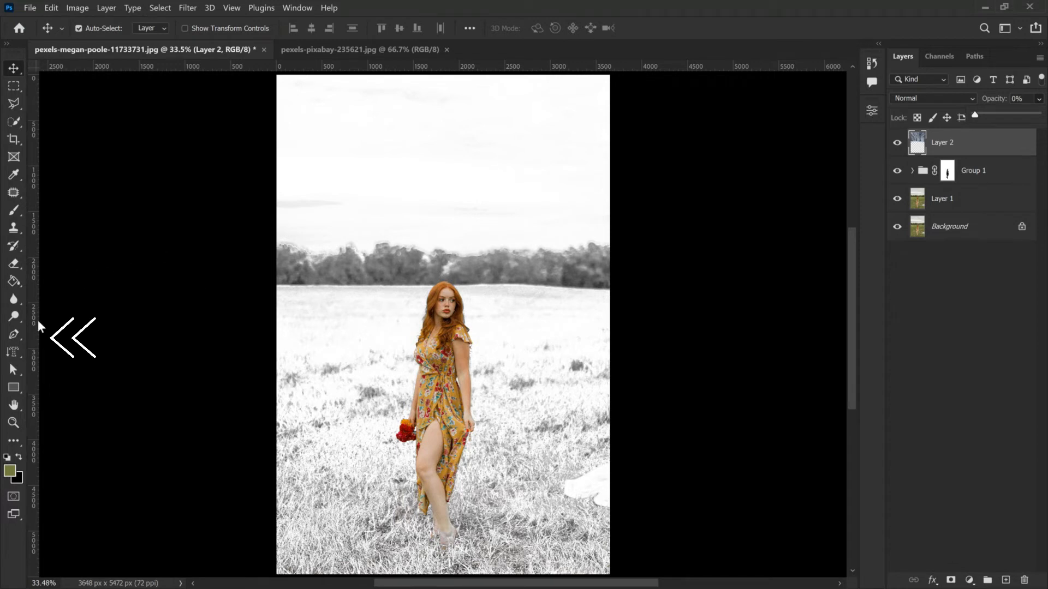
{"action": "left_click", "coordinate": [14, 334]}
{"action": "right_click", "coordinate": [13, 334]}
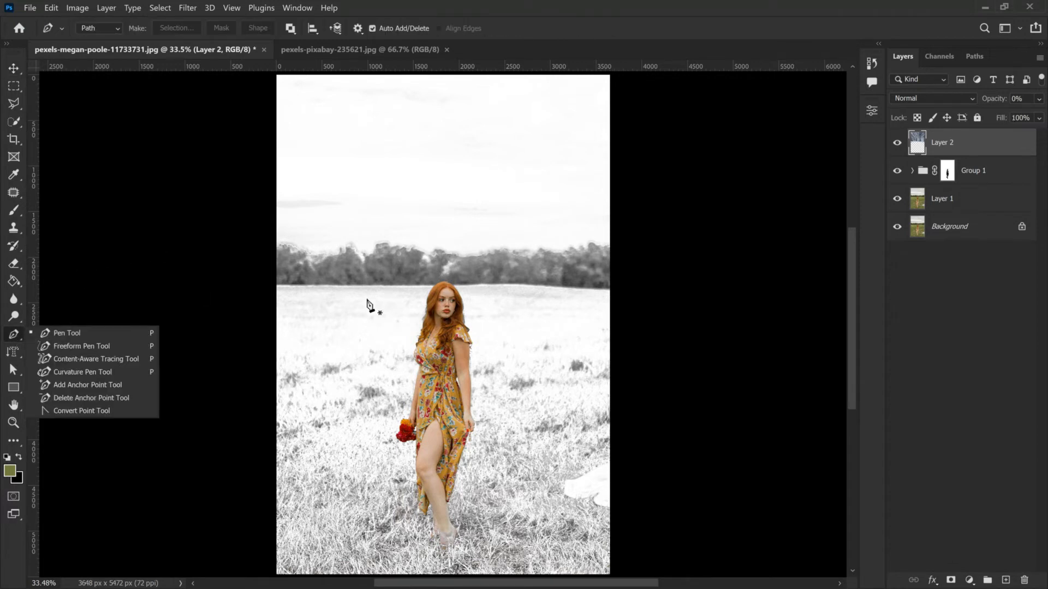
{"action": "left_click", "coordinate": [239, 287]}
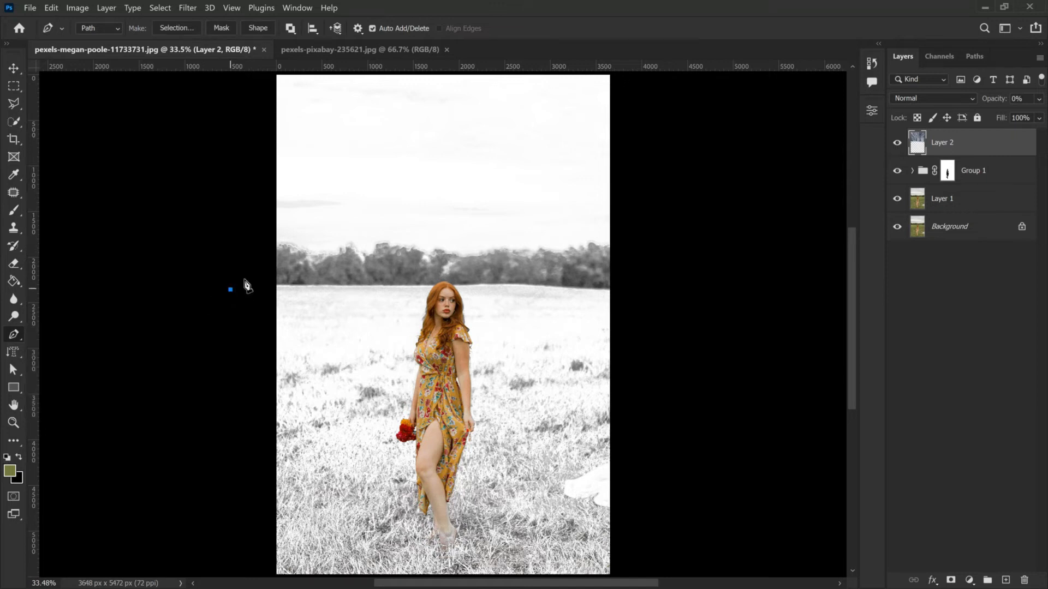
{"action": "scroll", "coordinate": [218, 286], "scroll_direction": "up", "scroll_amount": 3}
{"action": "scroll", "coordinate": [167, 279], "scroll_direction": "up", "scroll_amount": 1}
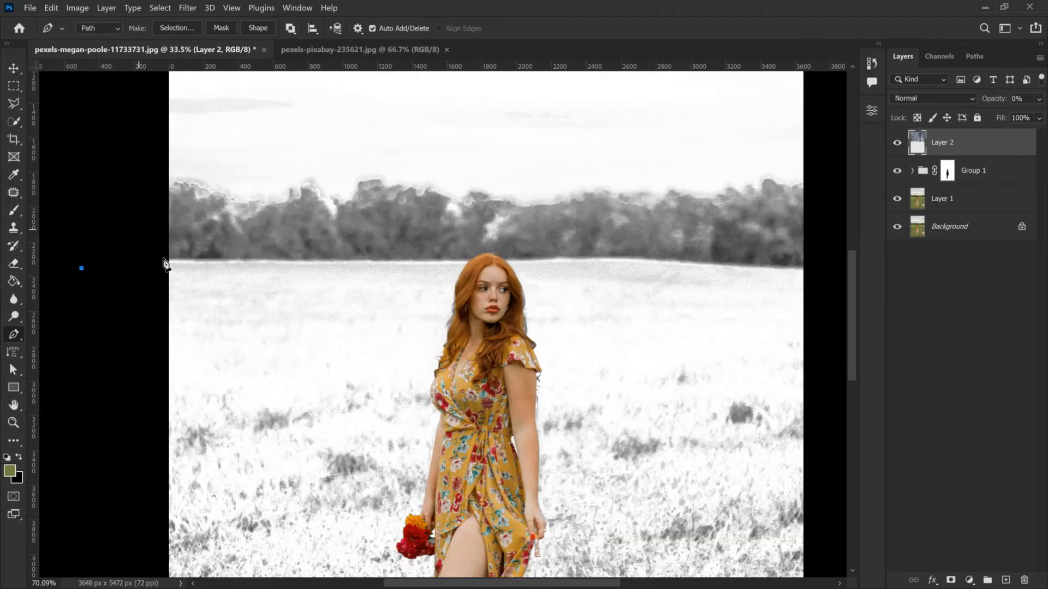
{"action": "scroll", "coordinate": [164, 267], "scroll_direction": "up", "scroll_amount": 1}
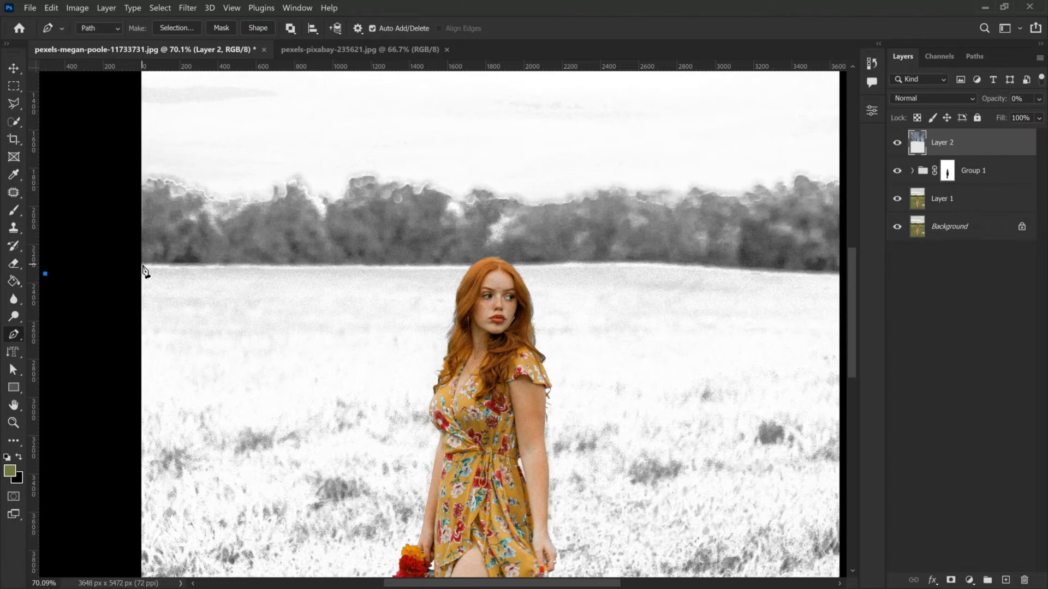
{"action": "left_click", "coordinate": [140, 264]}
{"action": "left_click", "coordinate": [323, 266]}
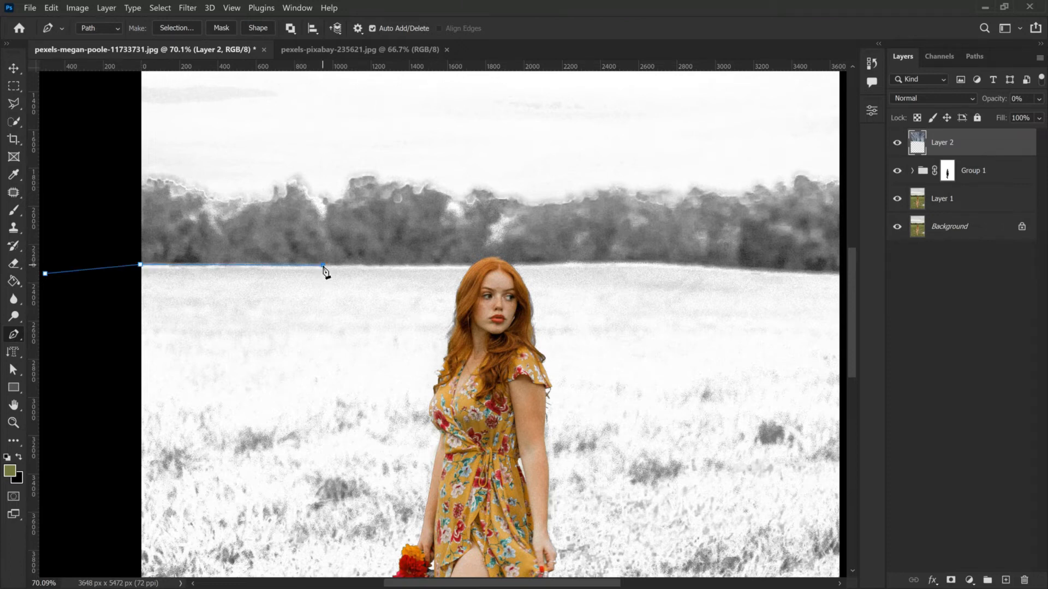
{"action": "left_click", "coordinate": [403, 267]}
{"action": "left_click", "coordinate": [458, 265]}
{"action": "left_click", "coordinate": [469, 266]}
Continue the path in a curve over the top of the woman's hair and onto the horizon right of her head.
{"action": "scroll", "coordinate": [514, 268], "scroll_direction": "up", "scroll_amount": 4}
{"action": "scroll", "coordinate": [514, 267], "scroll_direction": "up", "scroll_amount": 3}
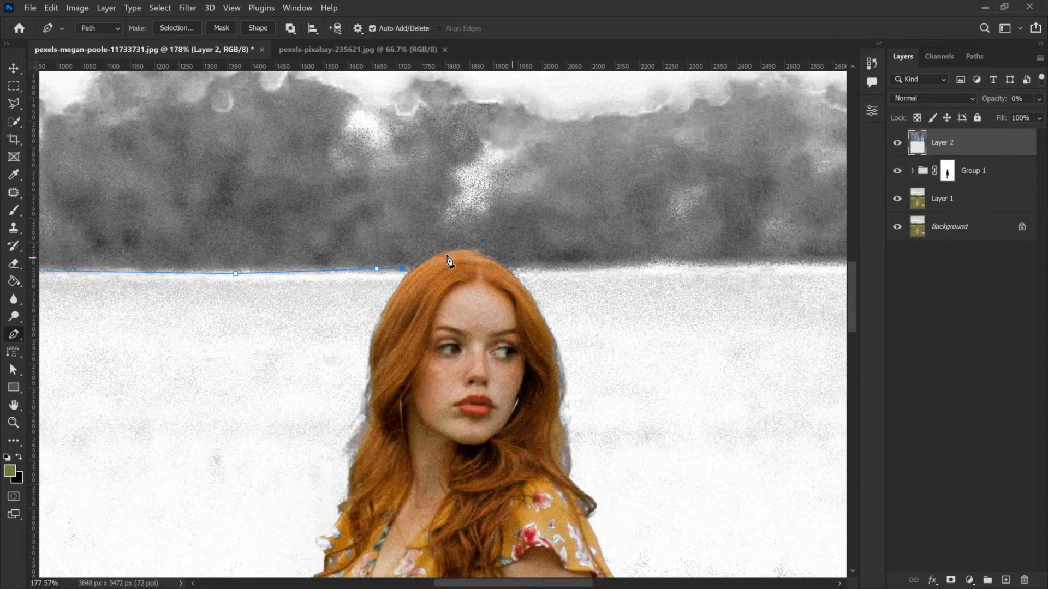
{"action": "left_click", "coordinate": [411, 269]}
{"action": "left_click_drag", "start_coordinate": [548, 321], "coordinate": [530, 301]}
{"action": "left_click", "coordinate": [575, 271]}
{"action": "left_click", "coordinate": [626, 270]}
Extend the path along the rest of the horizon to just beyond the canvas's right edge.
{"action": "left_click_drag", "start_coordinate": [530, 584], "coordinate": [597, 583]}
{"action": "left_click", "coordinate": [432, 265]}
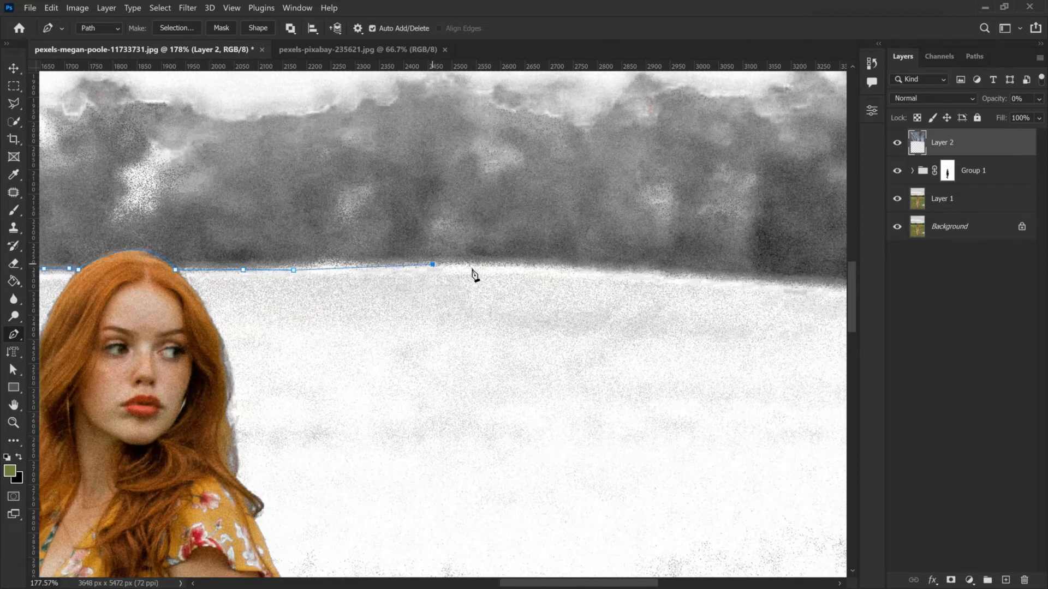
{"action": "left_click", "coordinate": [553, 271]}
{"action": "left_click", "coordinate": [677, 274]}
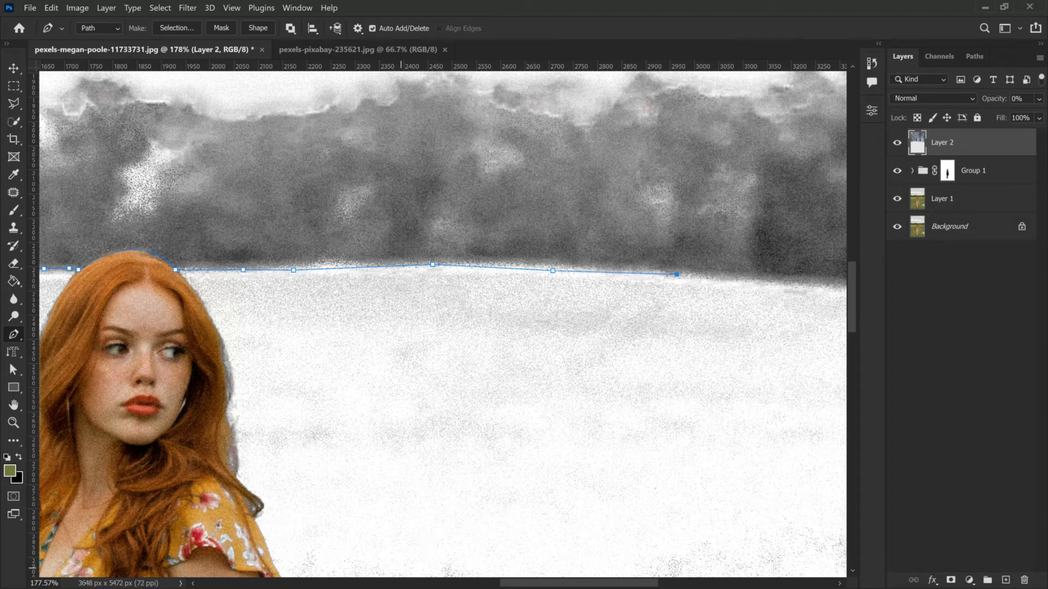
{"action": "left_click_drag", "start_coordinate": [531, 581], "coordinate": [620, 573]}
{"action": "left_click", "coordinate": [648, 293]}
Route the path around the outside of the canvas above the sky and close it at its starting point.
{"action": "scroll", "coordinate": [648, 299], "scroll_direction": "down", "scroll_amount": 5}
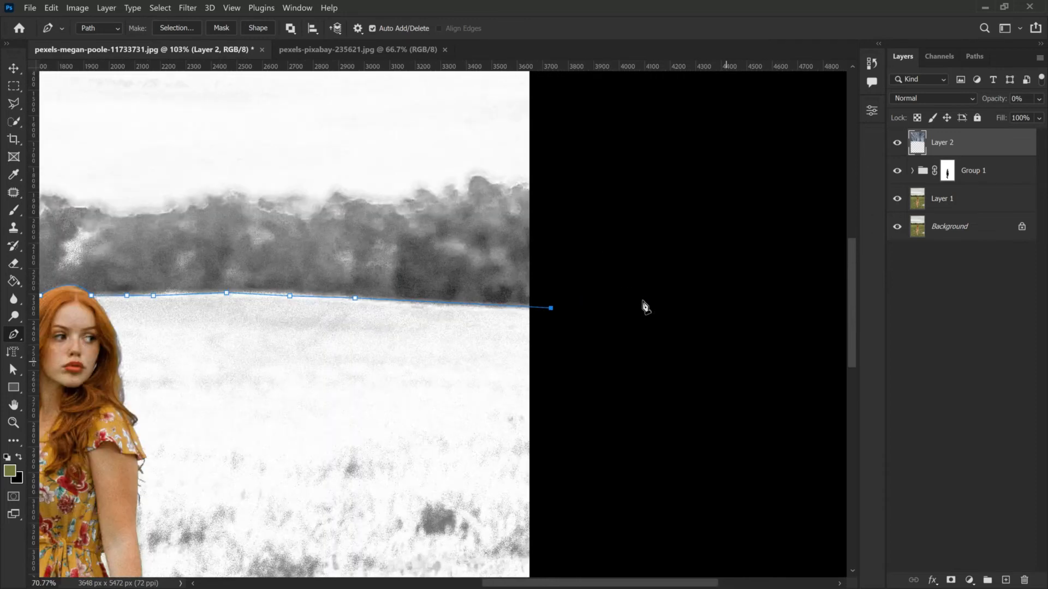
{"action": "scroll", "coordinate": [594, 540], "scroll_direction": "down", "scroll_amount": 3}
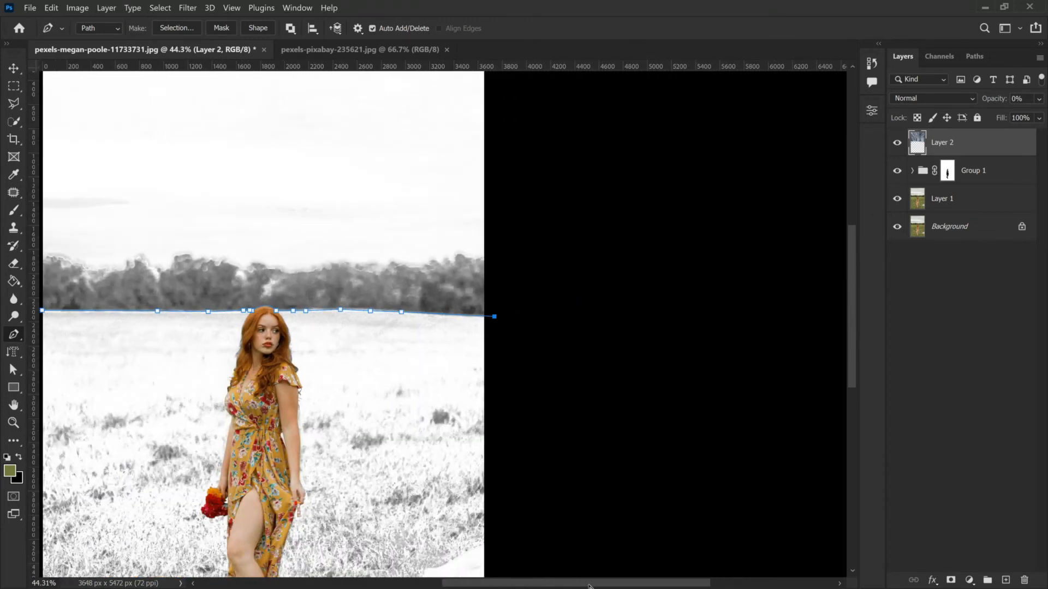
{"action": "scroll", "coordinate": [593, 586], "scroll_direction": "left", "scroll_amount": 4}
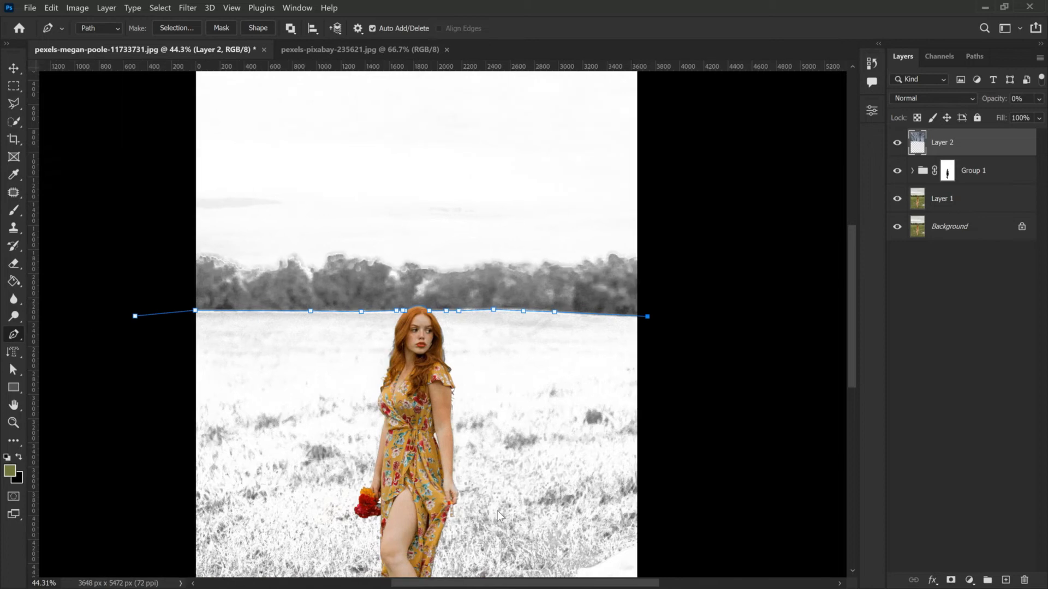
{"action": "scroll", "coordinate": [415, 426], "scroll_direction": "down", "scroll_amount": 2}
{"action": "left_click", "coordinate": [664, 235]}
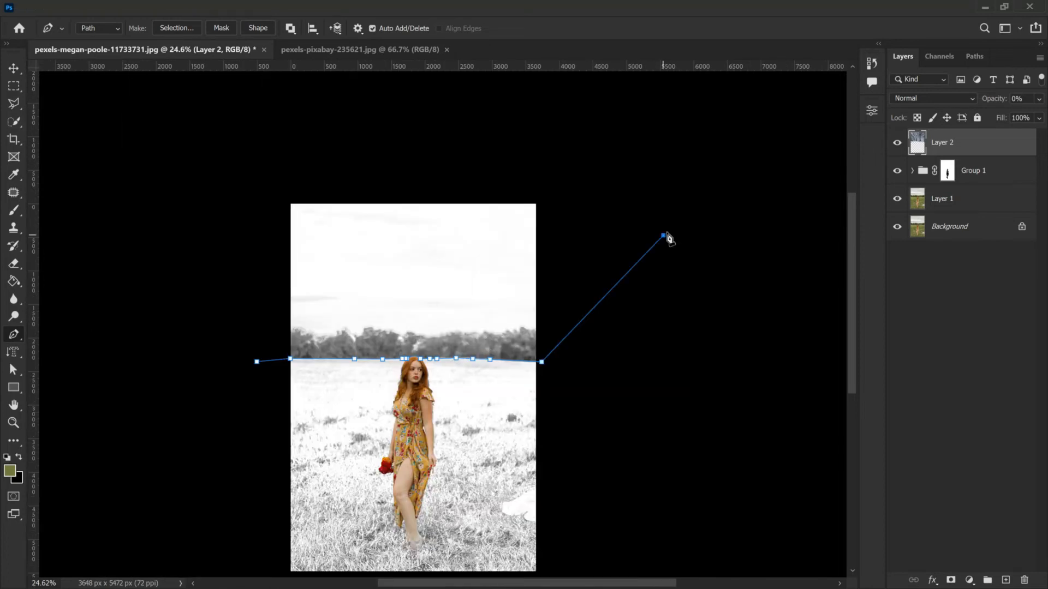
{"action": "left_click", "coordinate": [563, 132]}
{"action": "left_click", "coordinate": [299, 148]}
{"action": "left_click_drag", "start_coordinate": [215, 187], "coordinate": [205, 200]}
{"action": "left_click_drag", "start_coordinate": [184, 267], "coordinate": [184, 274]}
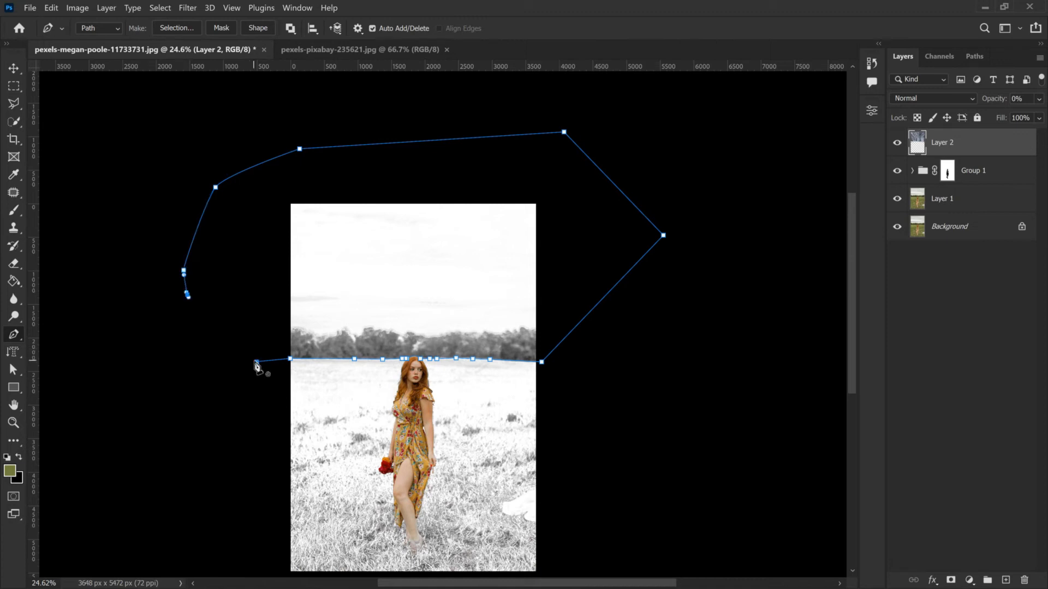
{"action": "left_click", "coordinate": [256, 362]}
Convert the closed path into a new anti-aliased selection.
{"action": "scroll", "coordinate": [371, 255], "scroll_direction": "up", "scroll_amount": 2}
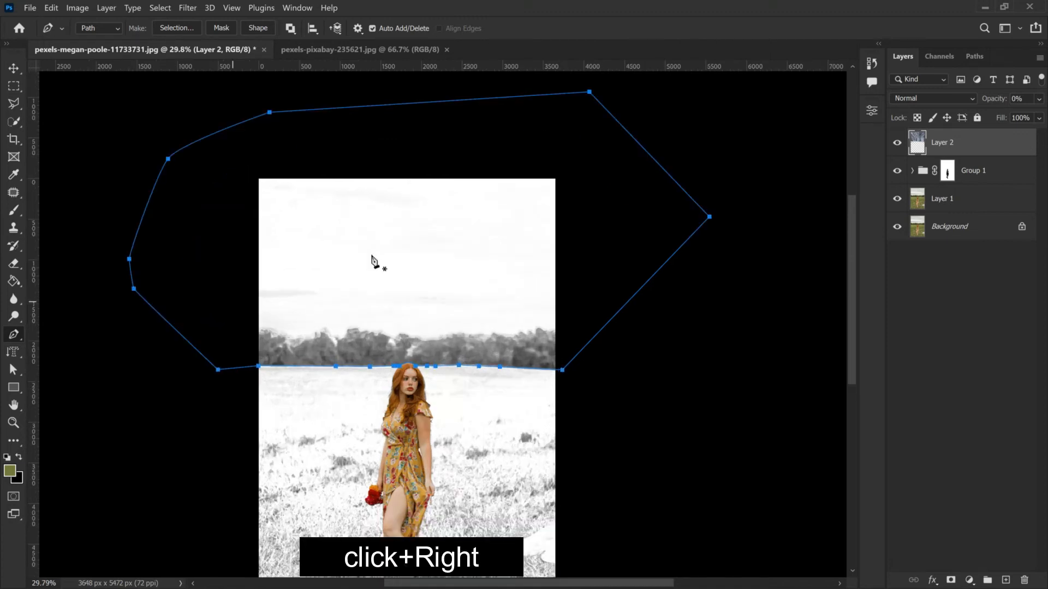
{"action": "right_click", "coordinate": [414, 233]}
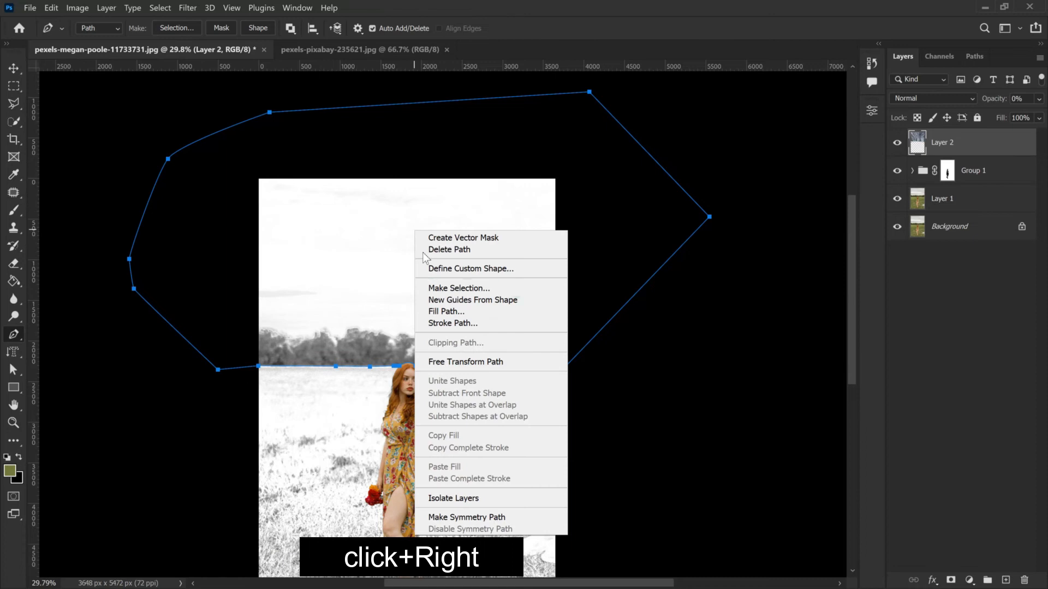
{"action": "left_click", "coordinate": [447, 288]}
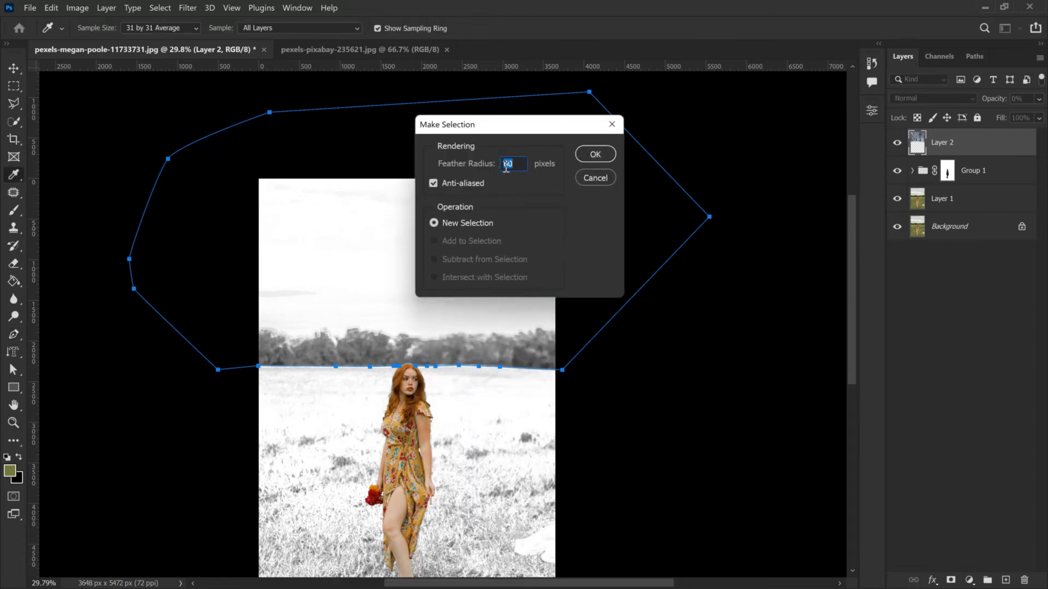
{"action": "left_click", "coordinate": [595, 155]}
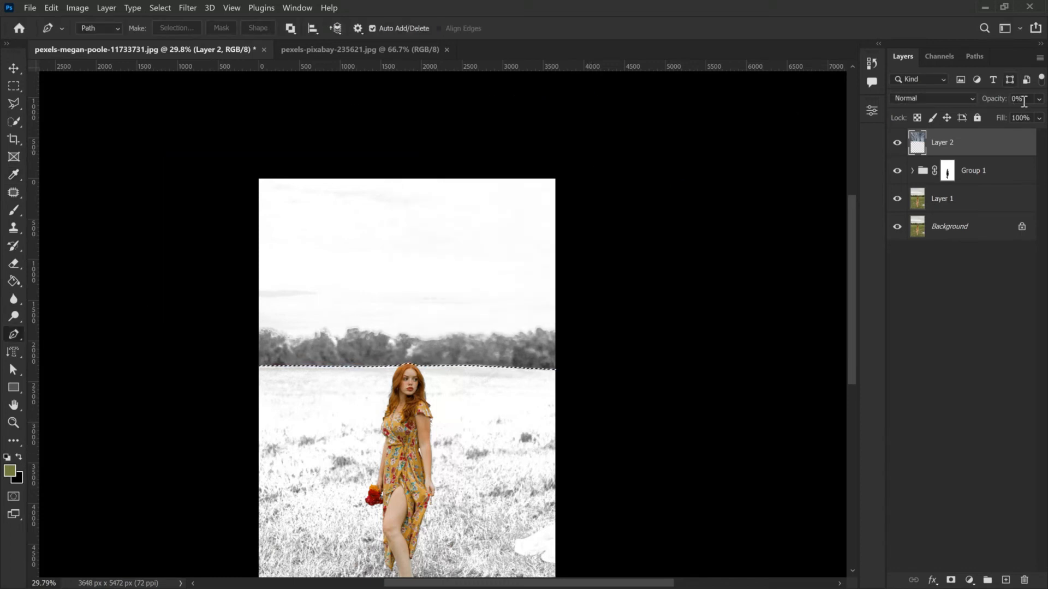
Set the forest layer's opacity to 100% and invert the selection to cover the area below the horizon.
{"action": "left_click", "coordinate": [1038, 99]}
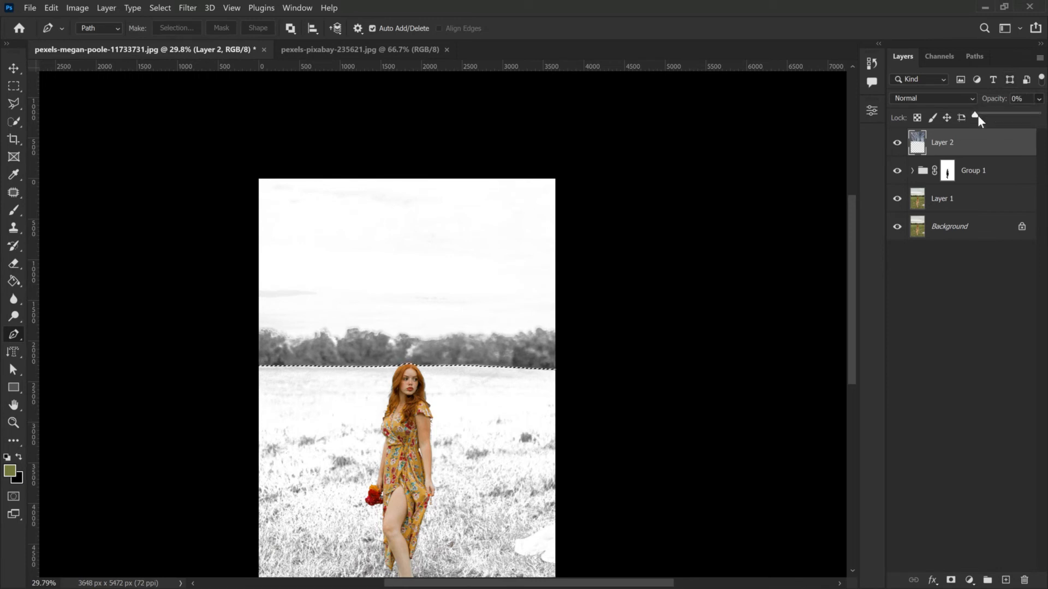
{"action": "left_click_drag", "start_coordinate": [976, 114], "coordinate": [1044, 107]}
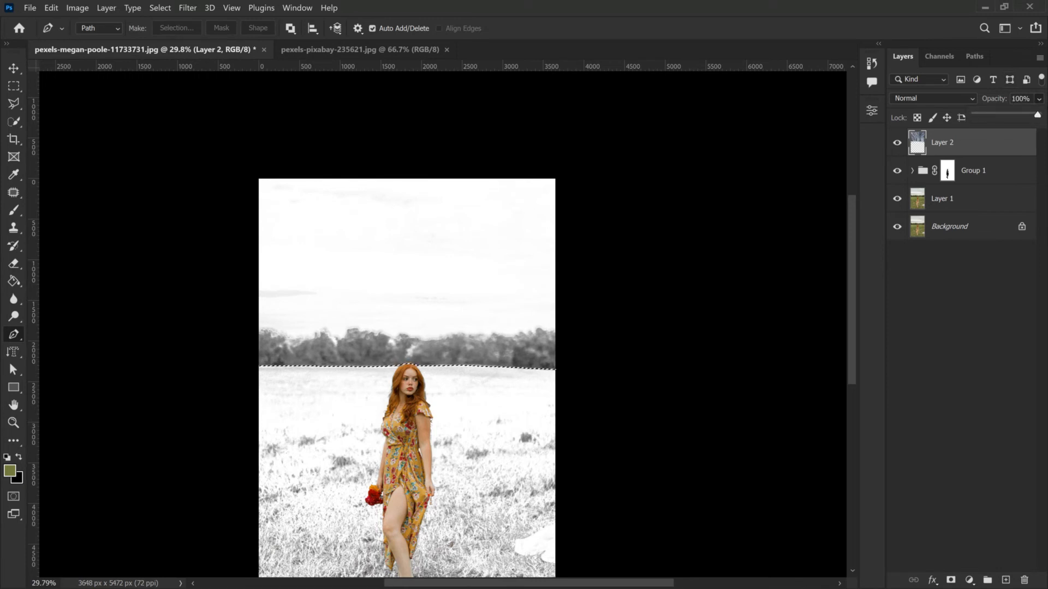
{"action": "key", "text": "ctrl+shift+i"}
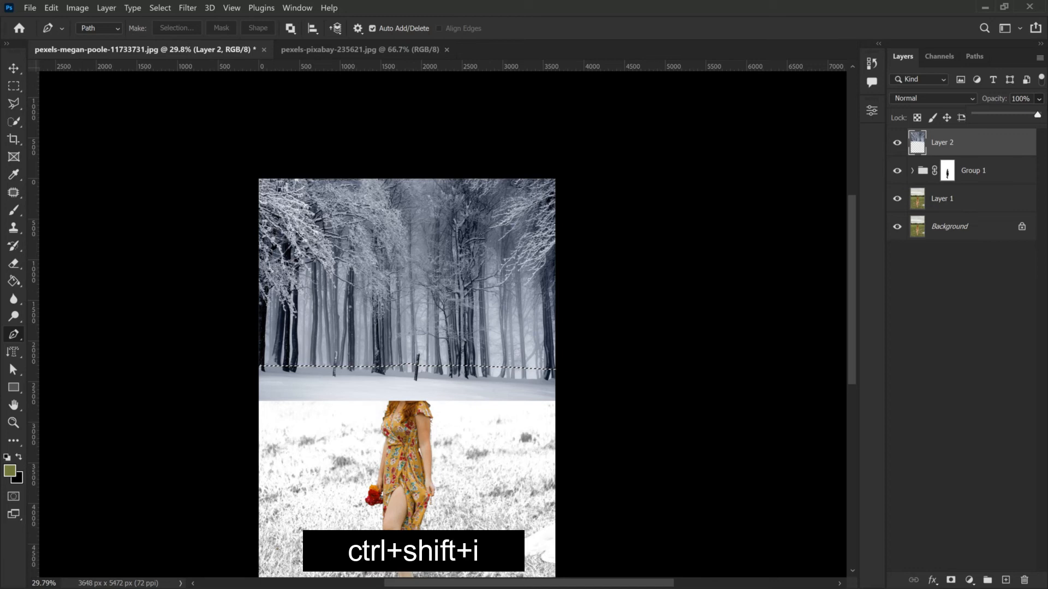
{"action": "left_click", "coordinate": [419, 348]}
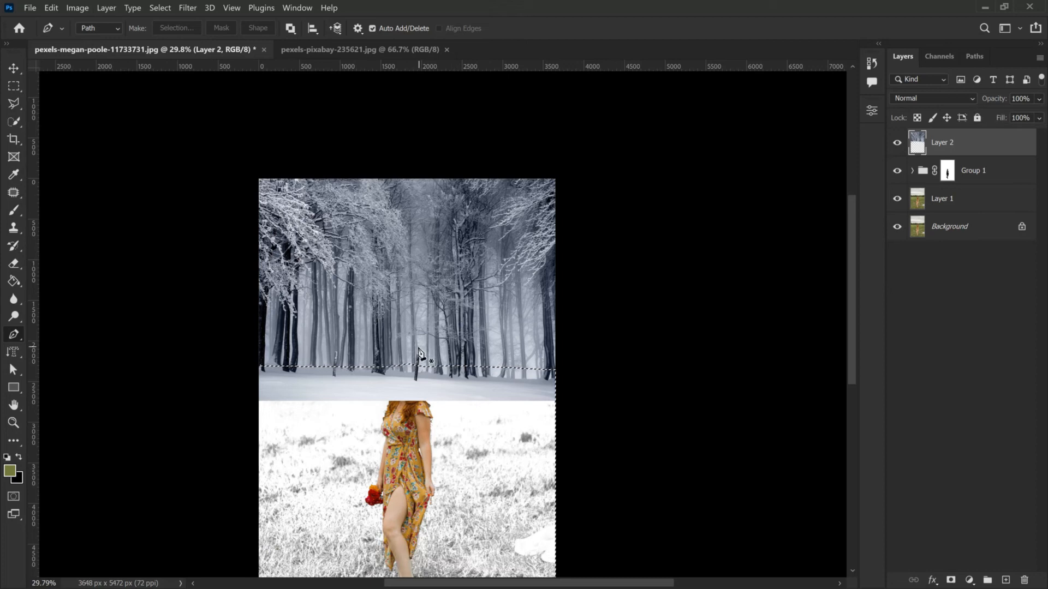
Erase the forest layer below the horizon and over the woman with the Eraser at size 1000, and clear the selection.
{"action": "left_click", "coordinate": [17, 262]}
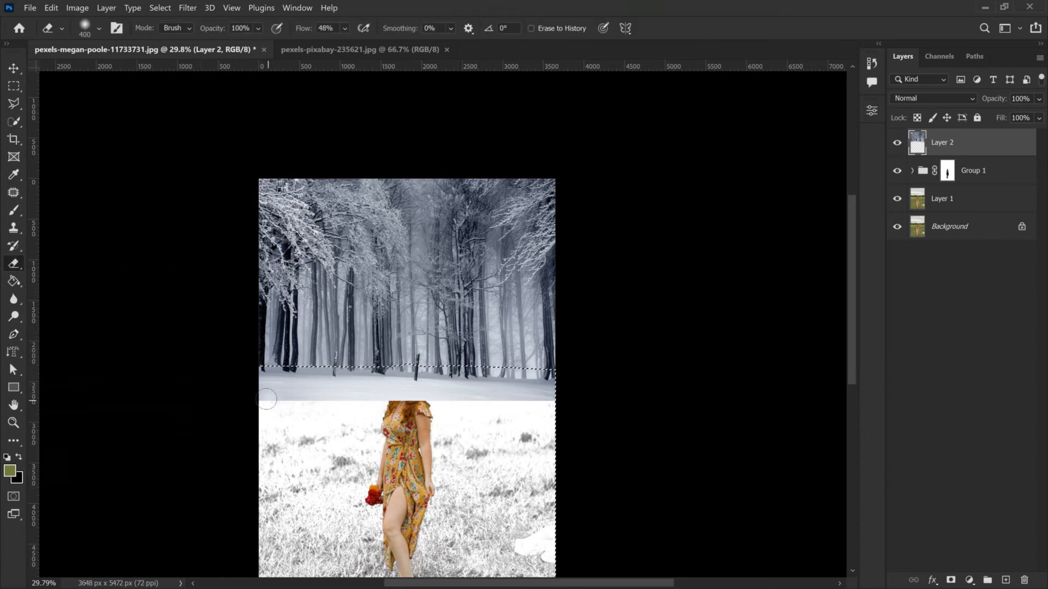
{"action": "key", "text": "bracketright"}
{"action": "key", "text": "bracketright"}
{"action": "key", "text": "bracketright"}
{"action": "key", "text": "bracketright"}
{"action": "key", "text": "bracketright"}
{"action": "key", "text": "bracketright"}
{"action": "mouse_move", "coordinate": [256, 385]}
{"action": "left_mouse_down"}
{"action": "mouse_move", "coordinate": [563, 385]}
{"action": "mouse_move", "coordinate": [191, 354]}
{"action": "mouse_move", "coordinate": [334, 374]}
{"action": "mouse_move", "coordinate": [463, 370]}
{"action": "left_mouse_up"}
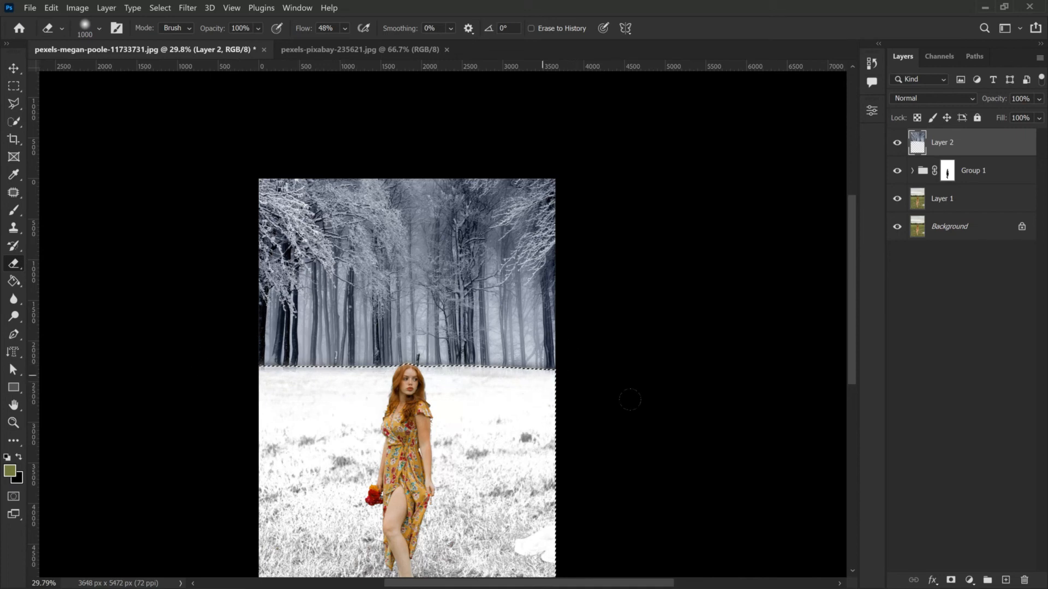
{"action": "key", "text": "ctrl+d"}
Reduce the forest layer's opacity to 79%.
{"action": "scroll", "coordinate": [326, 381], "scroll_direction": "down", "scroll_amount": 1}
{"action": "scroll", "coordinate": [349, 385], "scroll_direction": "down", "scroll_amount": 1}
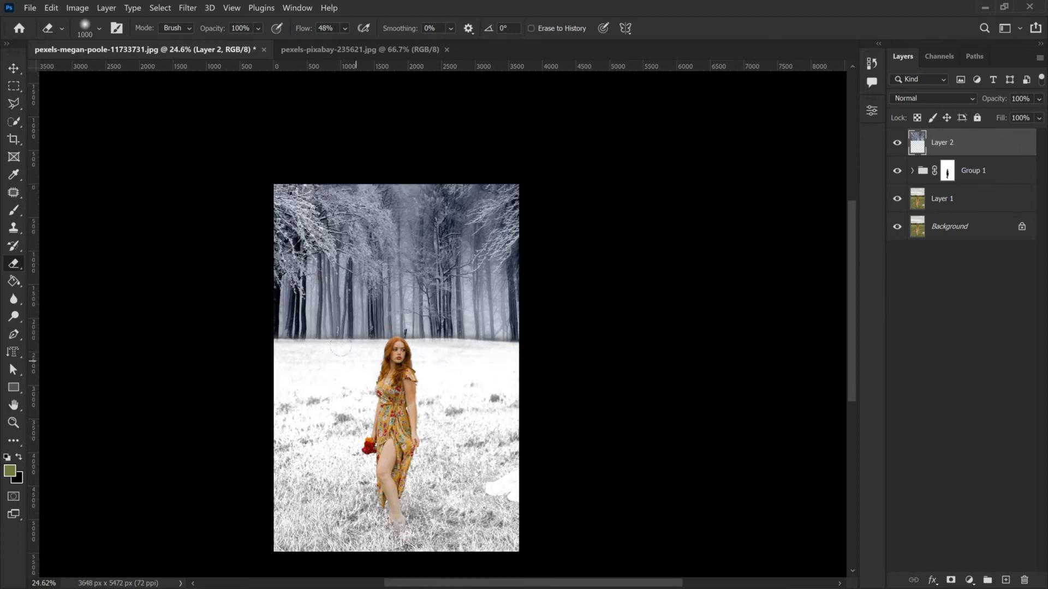
{"action": "scroll", "coordinate": [356, 362], "scroll_direction": "up", "scroll_amount": 2}
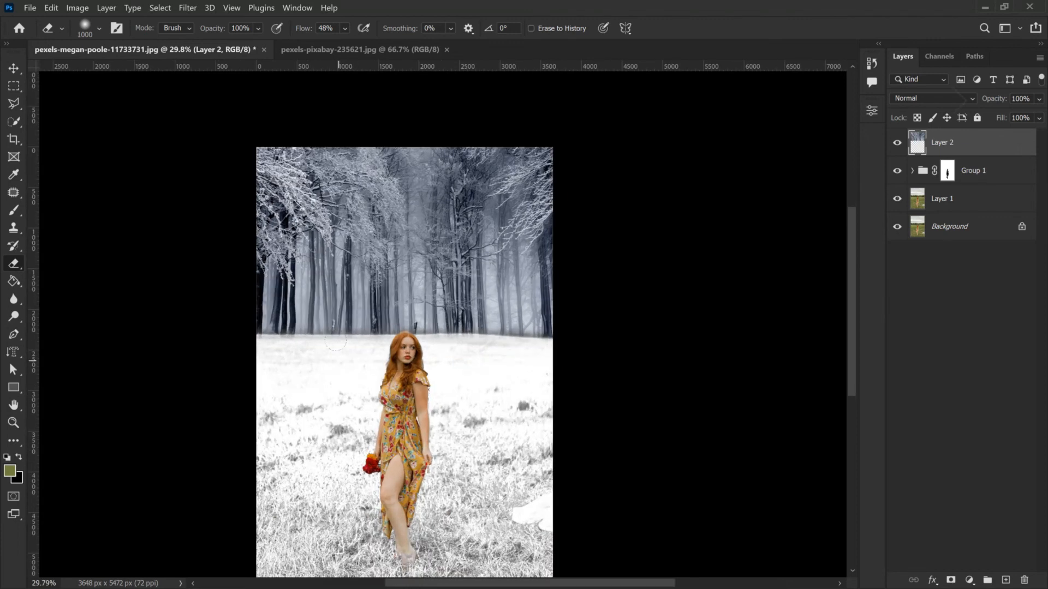
{"action": "left_click", "coordinate": [1039, 99]}
{"action": "left_click_drag", "start_coordinate": [1037, 117], "coordinate": [1024, 122]}
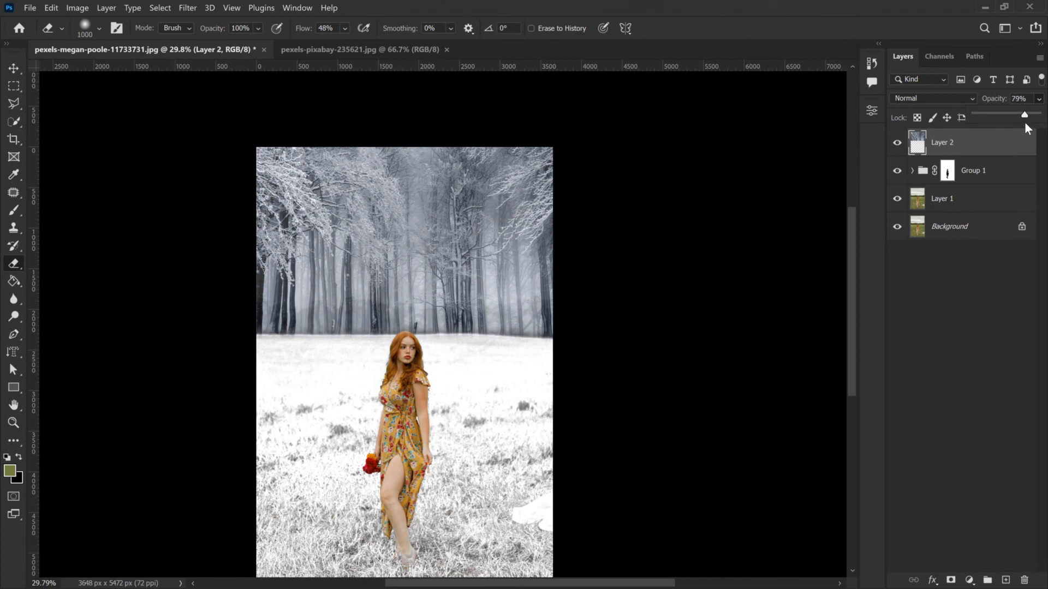
Merge Layer 2, Group 1 and Layer 1 into one layer above the Background.
{"action": "left_click", "coordinate": [995, 173], "text": "shift"}
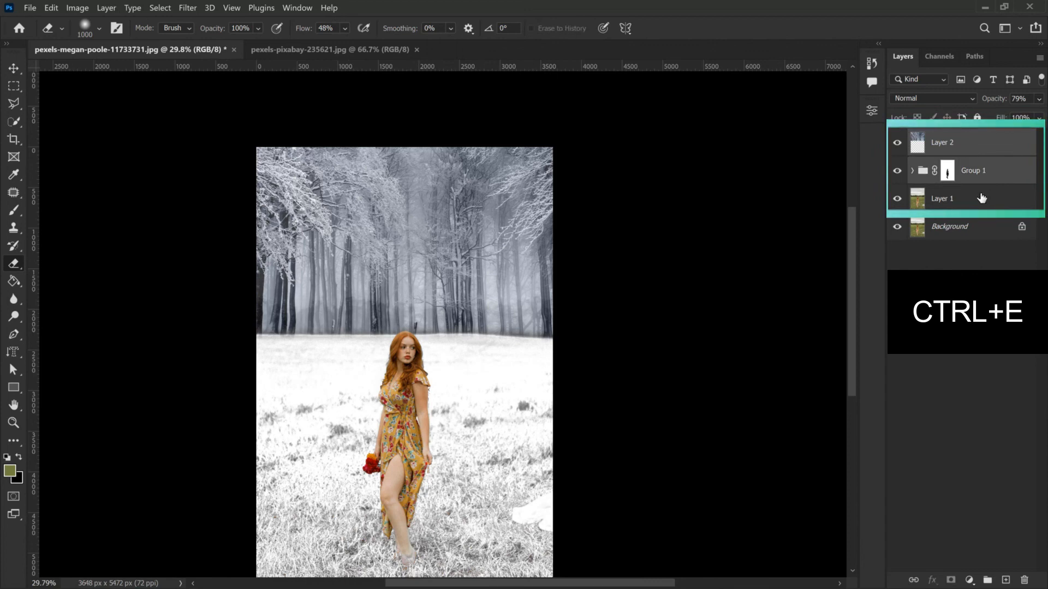
{"action": "left_click", "coordinate": [982, 198], "text": "shift"}
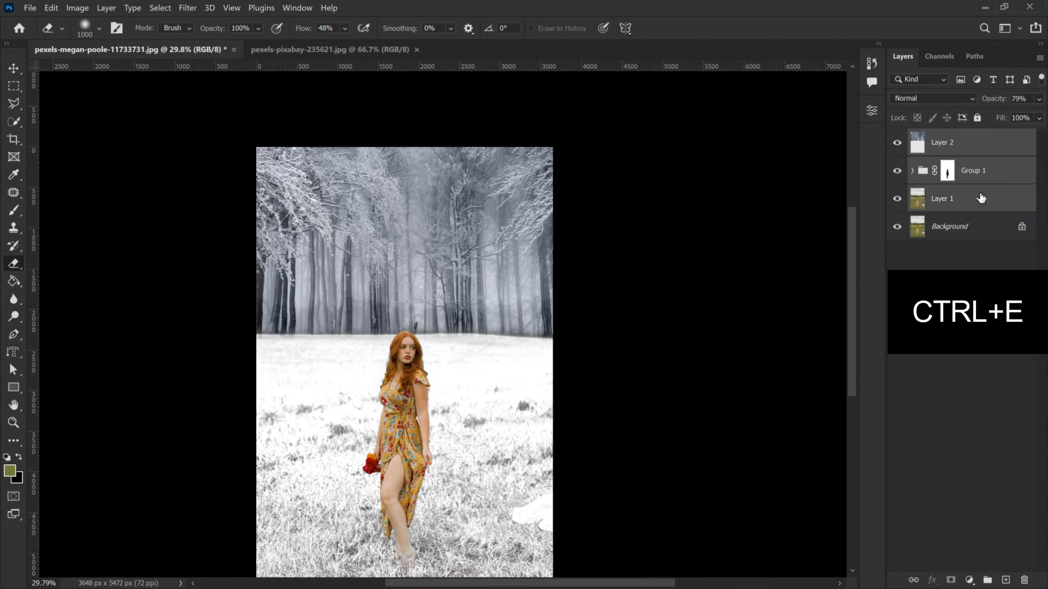
{"action": "key", "text": "ctrl+e"}
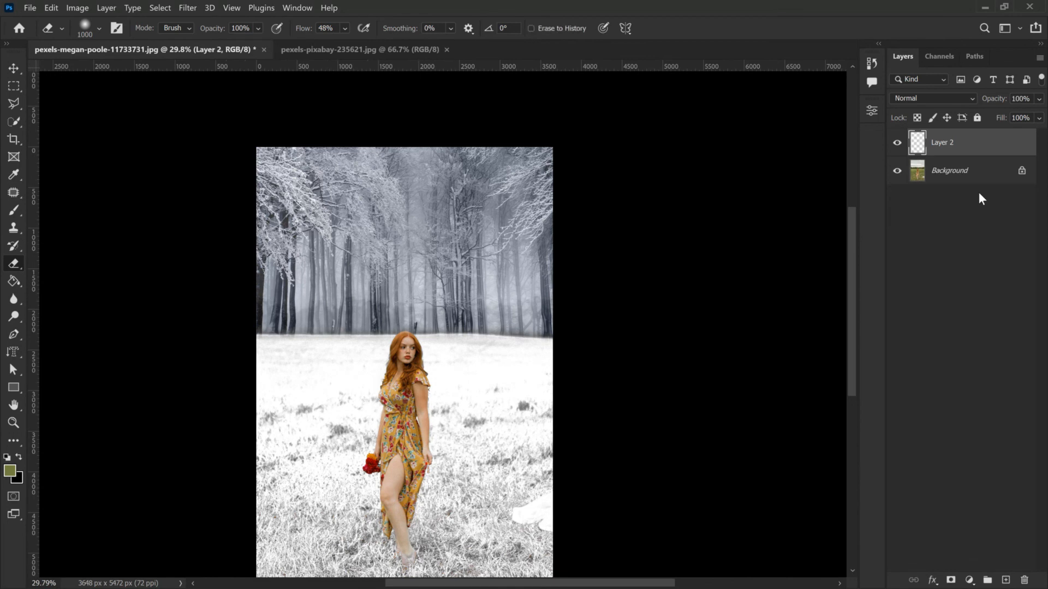